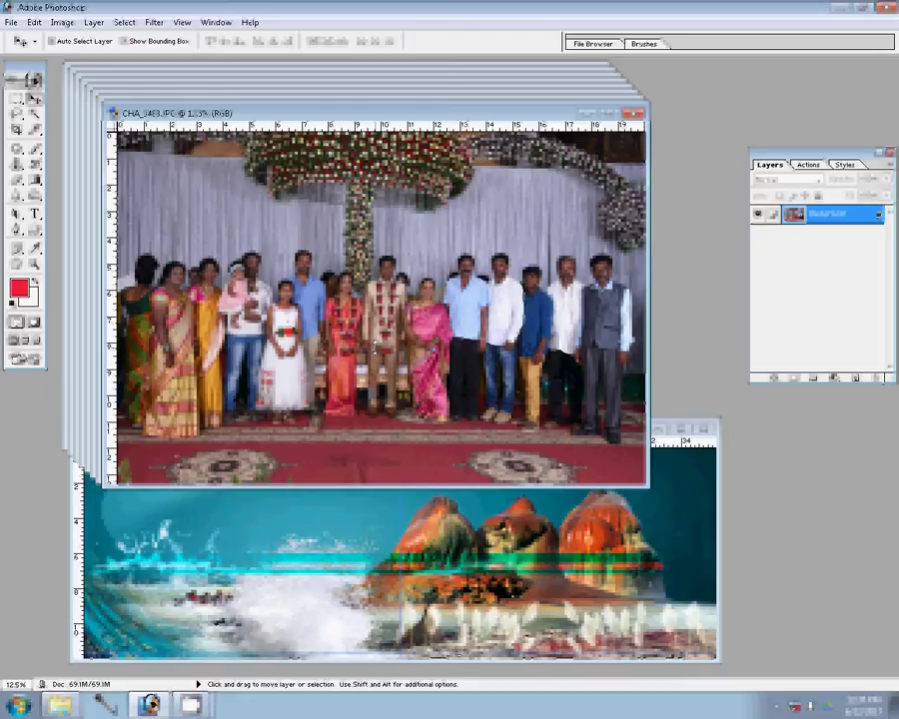
Step: Shrink the first group photo in Image Size, entering a value of 9000
left_click(62, 23)
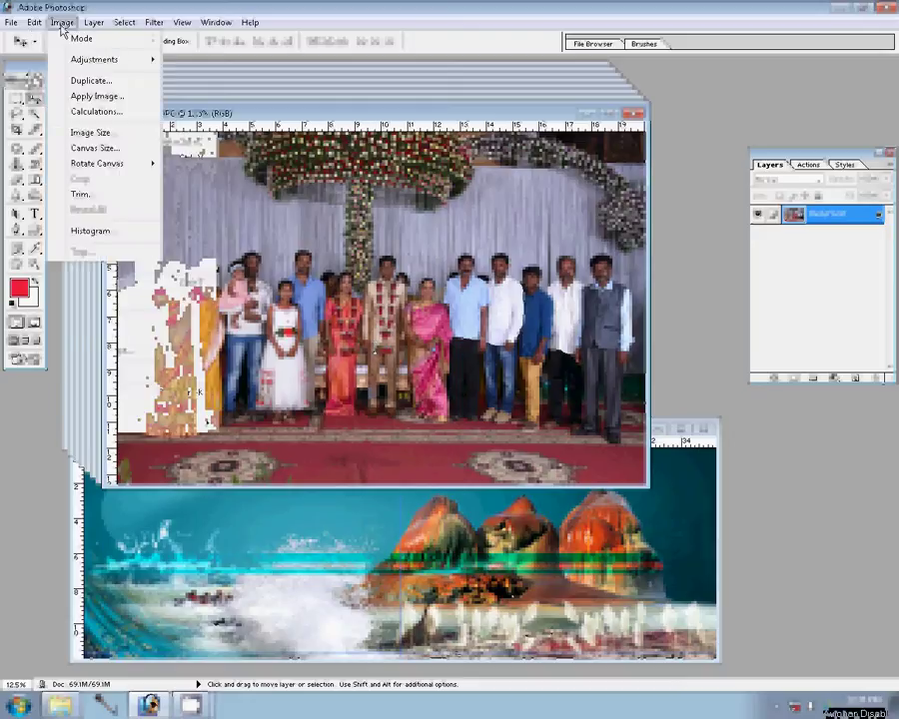
left_click(90, 132)
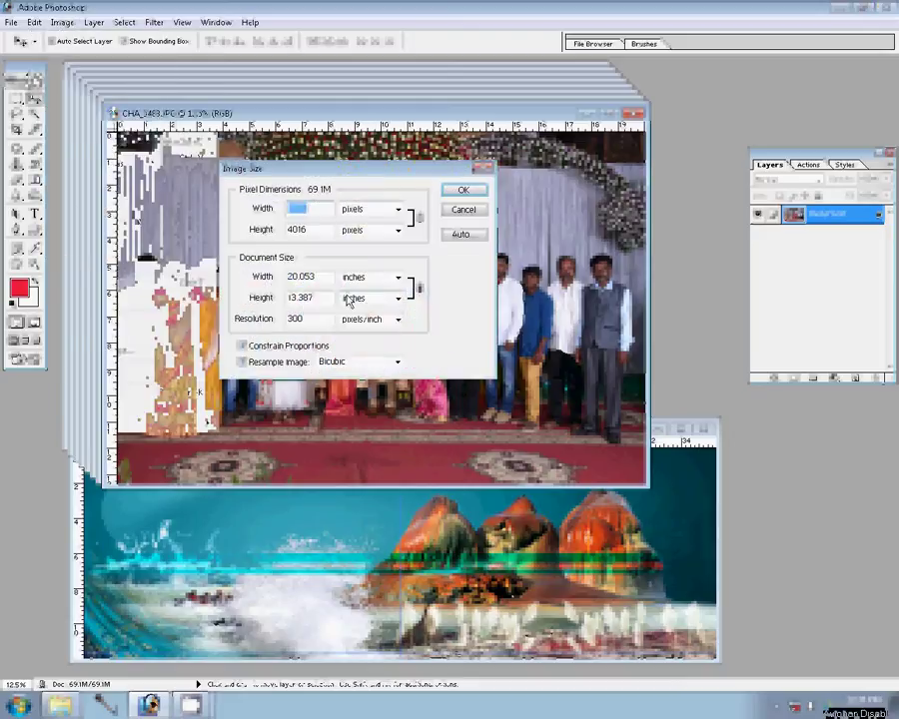
type("9000")
left_click(463, 190)
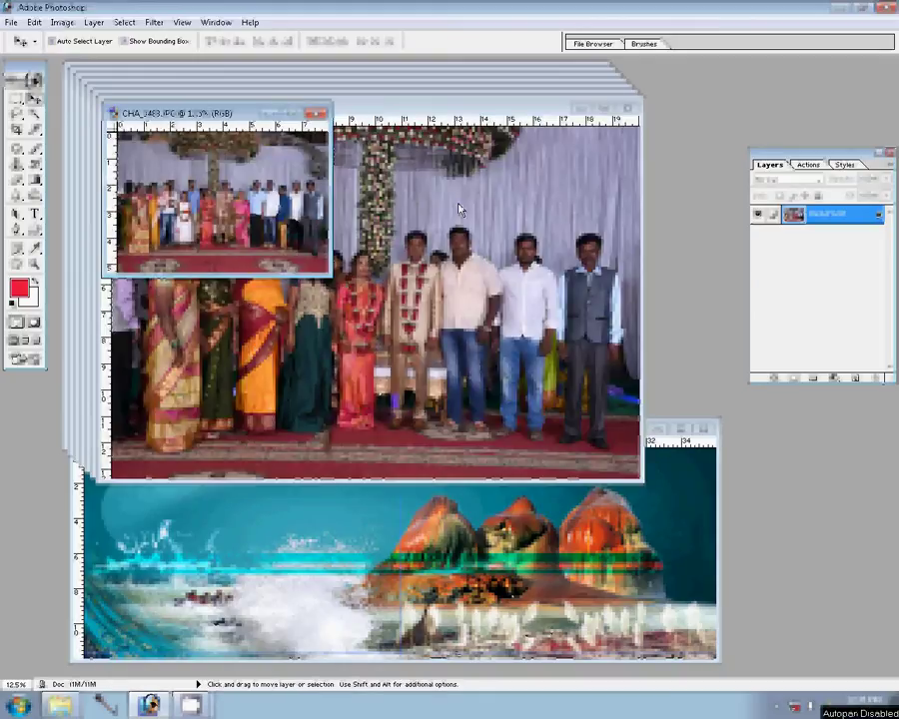
Step: Run the recorded action that pastes the resized photo into the seascape layout
left_click(808, 165)
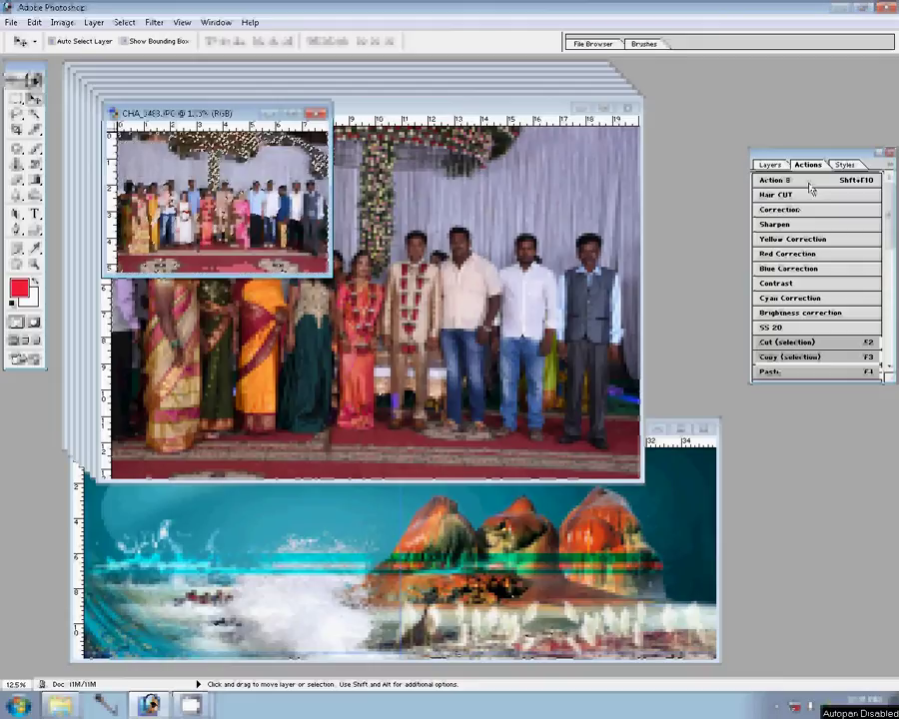
left_click(799, 211)
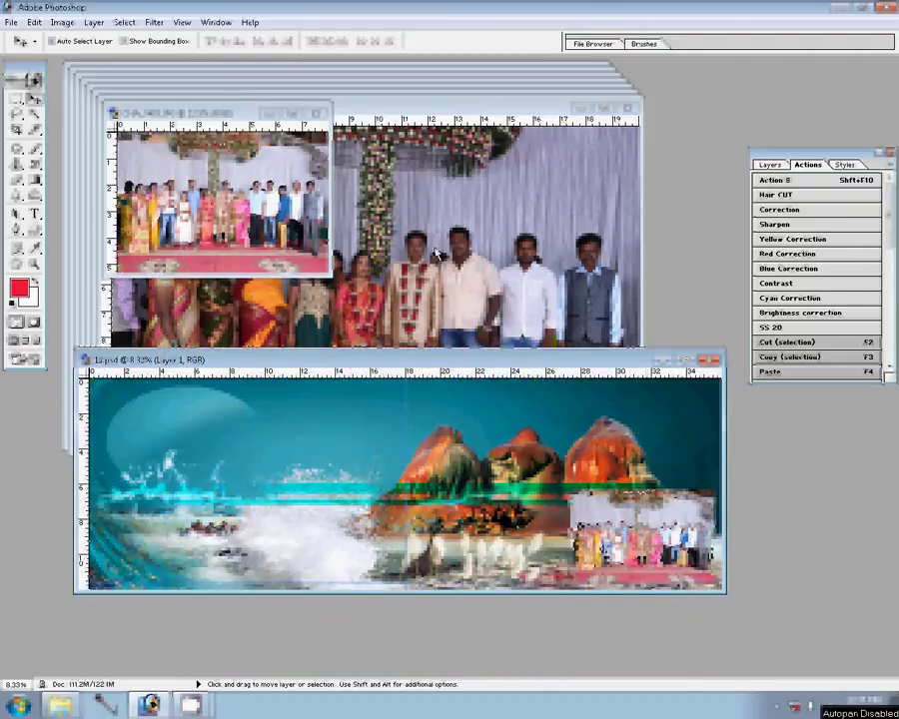
left_click(299, 170)
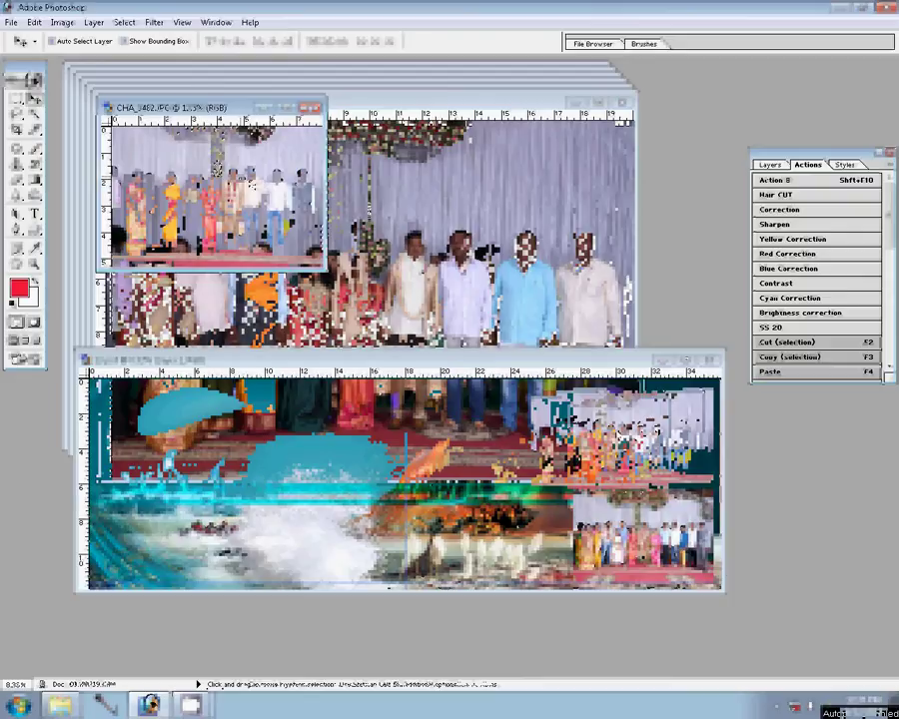
Step: Bring the CHA_3482 photo window forward and close it with Ctrl+W
left_click(285, 205)
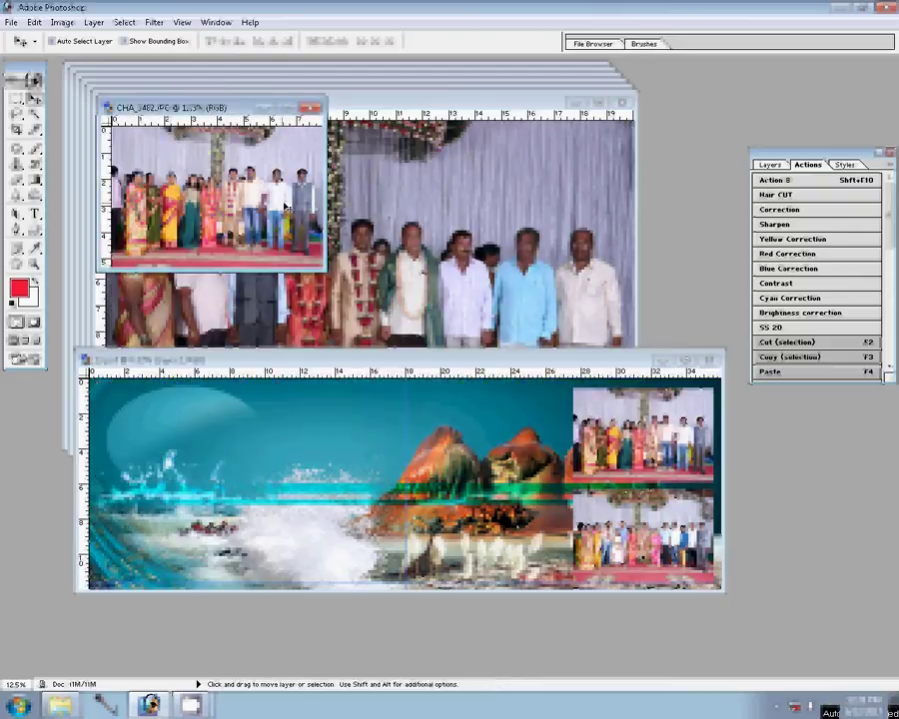
key("ctrl+w")
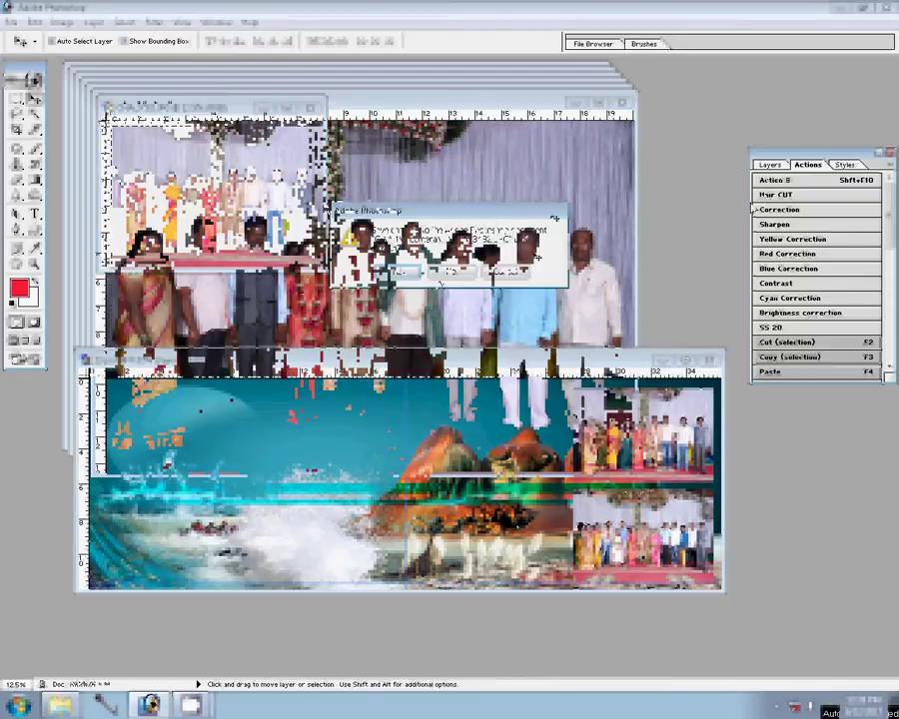
Step: Discard the second photo's changes and resize CHA_3480 to 8 inches wide (2400 × 1602 px)
key("n")
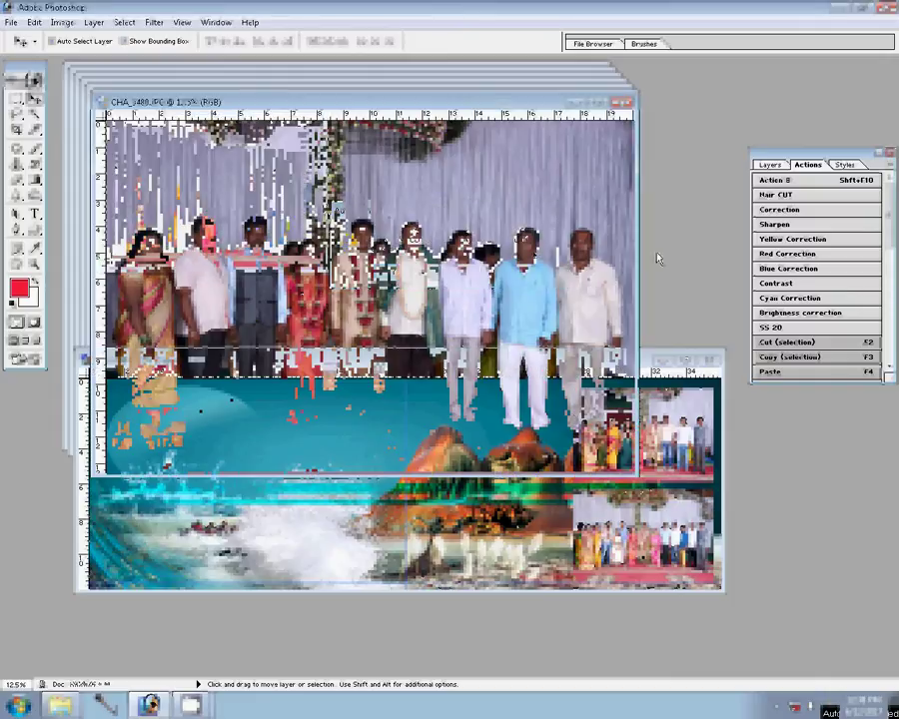
key("ctrl+alt+i")
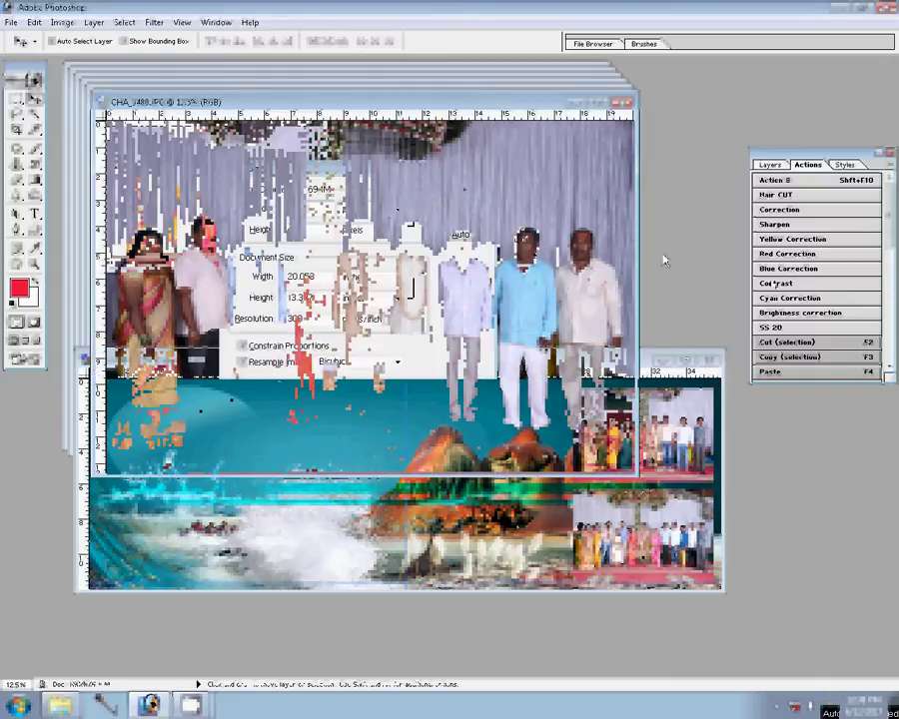
type("8")
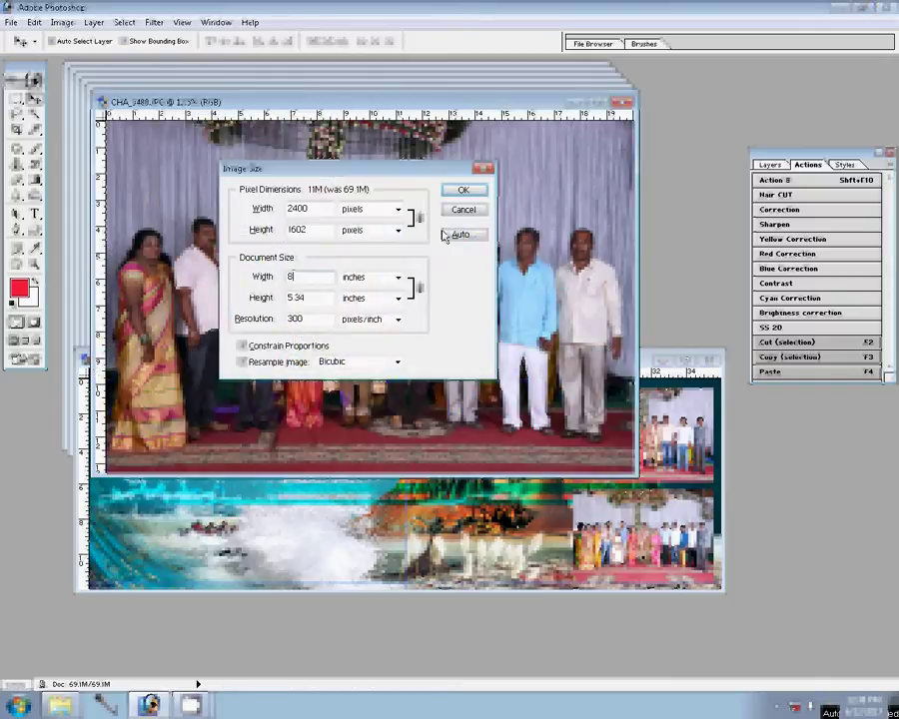
left_click(464, 191)
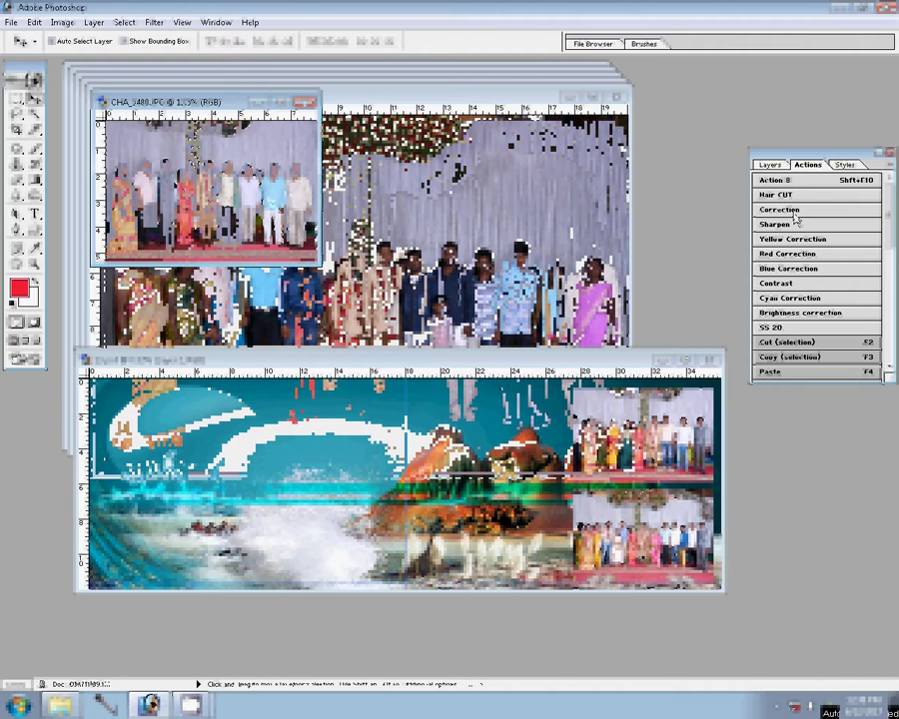
Step: Zoom CHA_3480 to 300% on the man's face, then fit the photo back on screen
key("z")
left_click(337, 41)
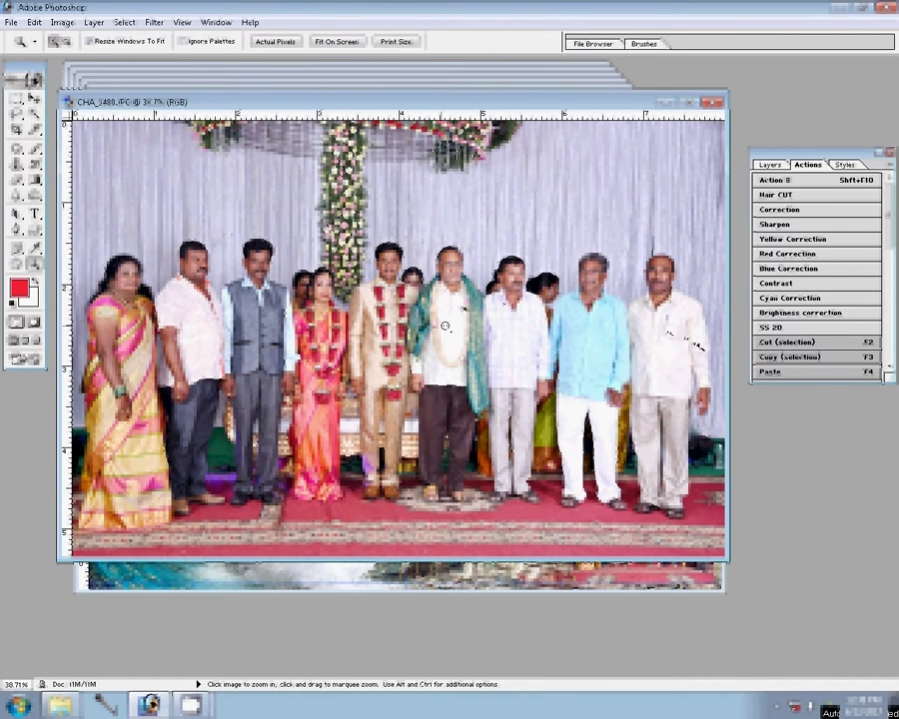
left_click_drag(320, 213, 709, 357)
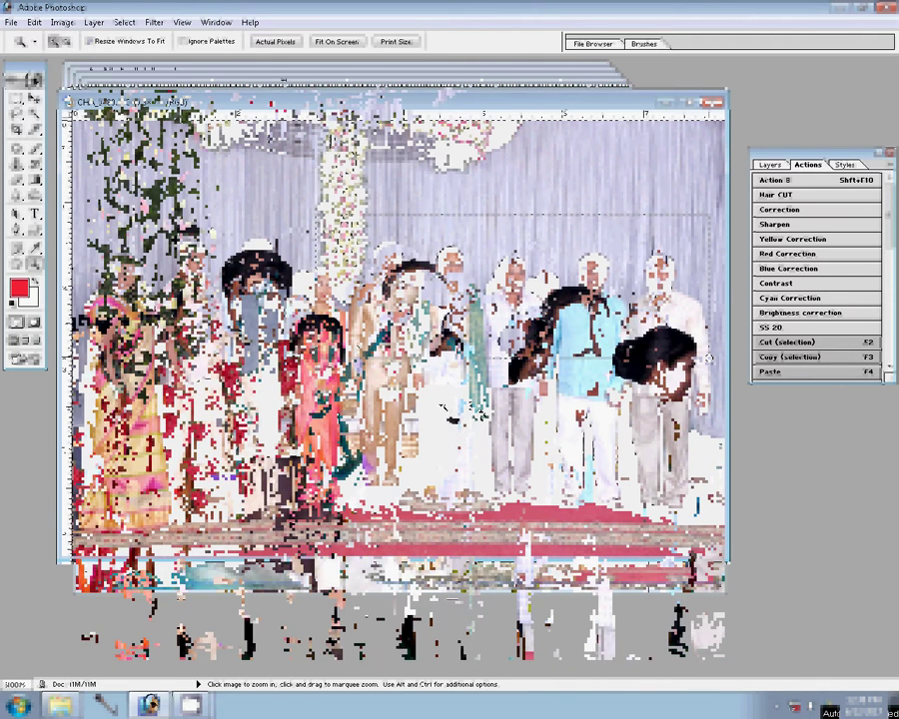
left_click(381, 283)
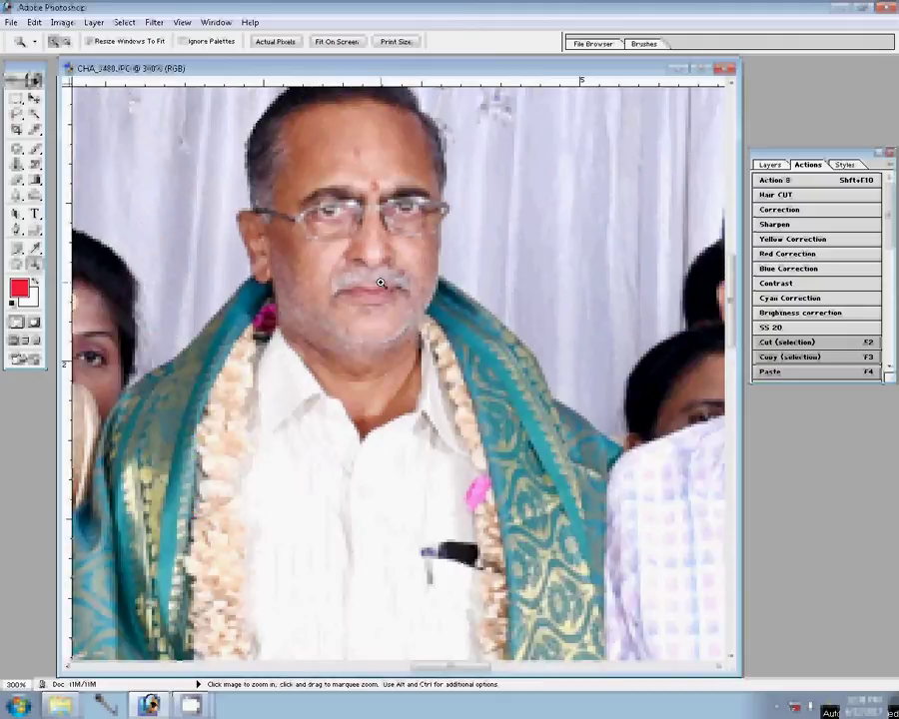
left_click(339, 43)
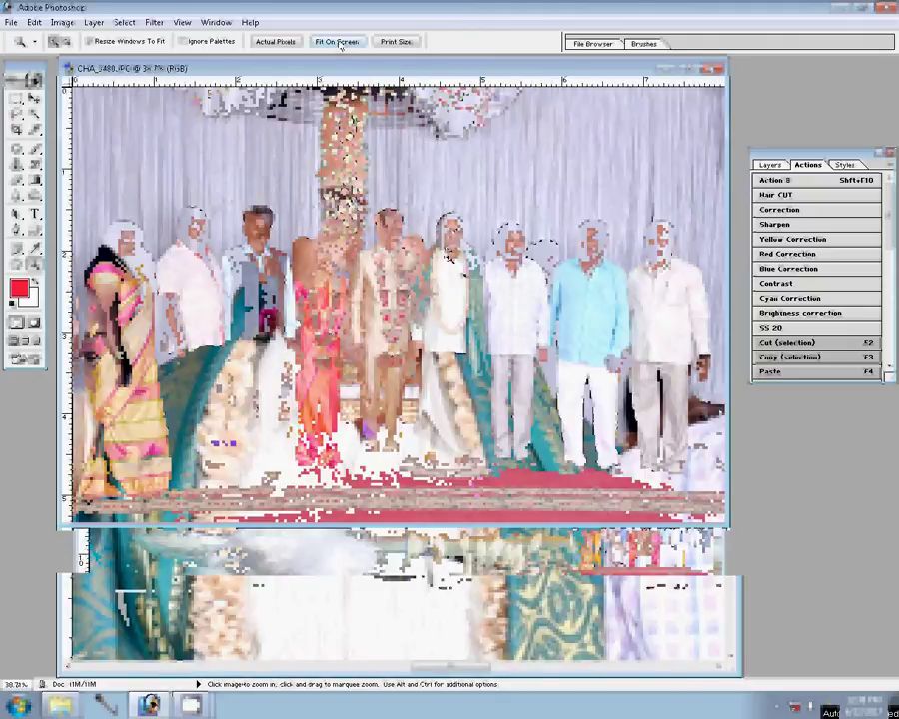
Step: Apply the Image Size settings to CHA_3480 and begin closing it after placement
key("ctrl+alt+i")
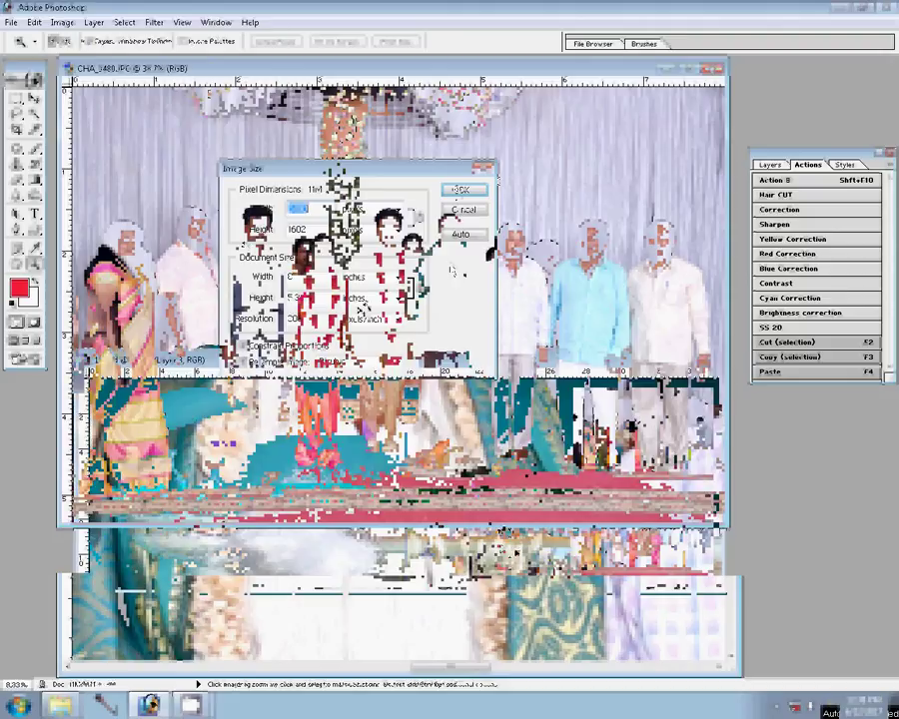
key("Return")
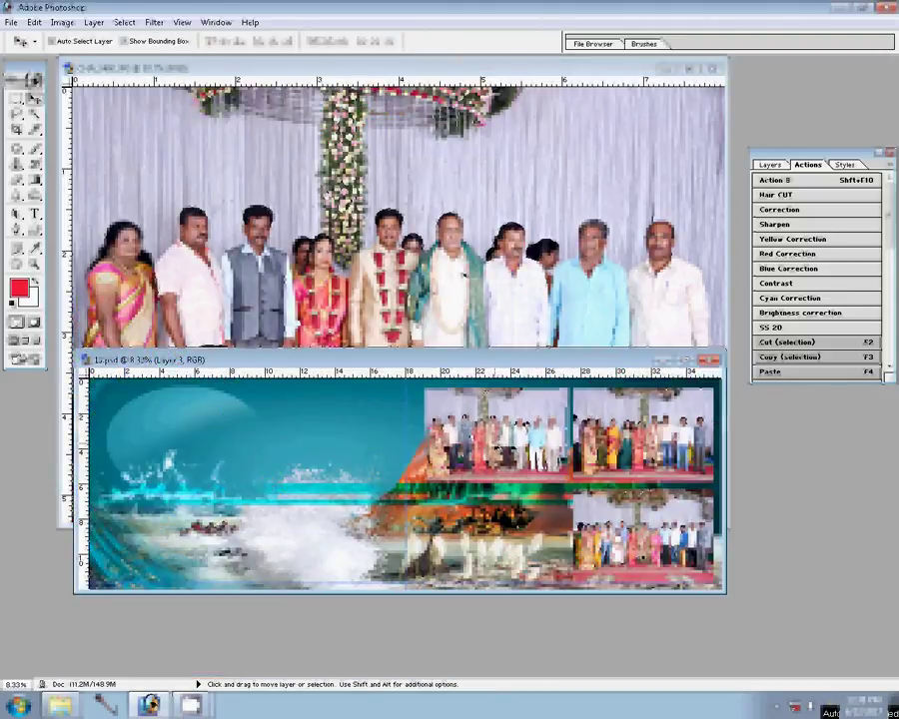
left_click(337, 262)
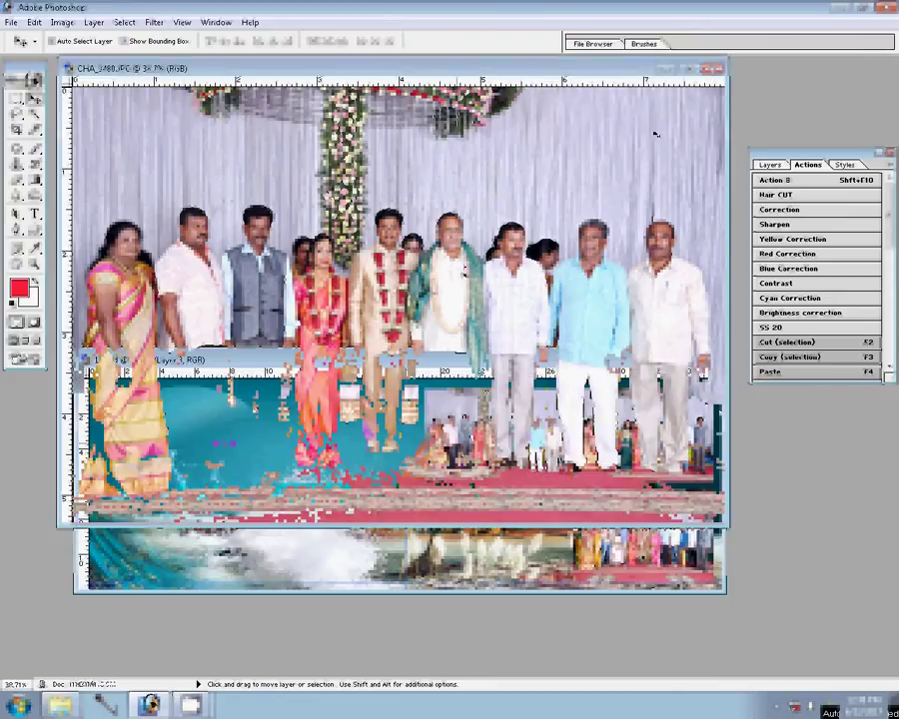
key("ctrl+w")
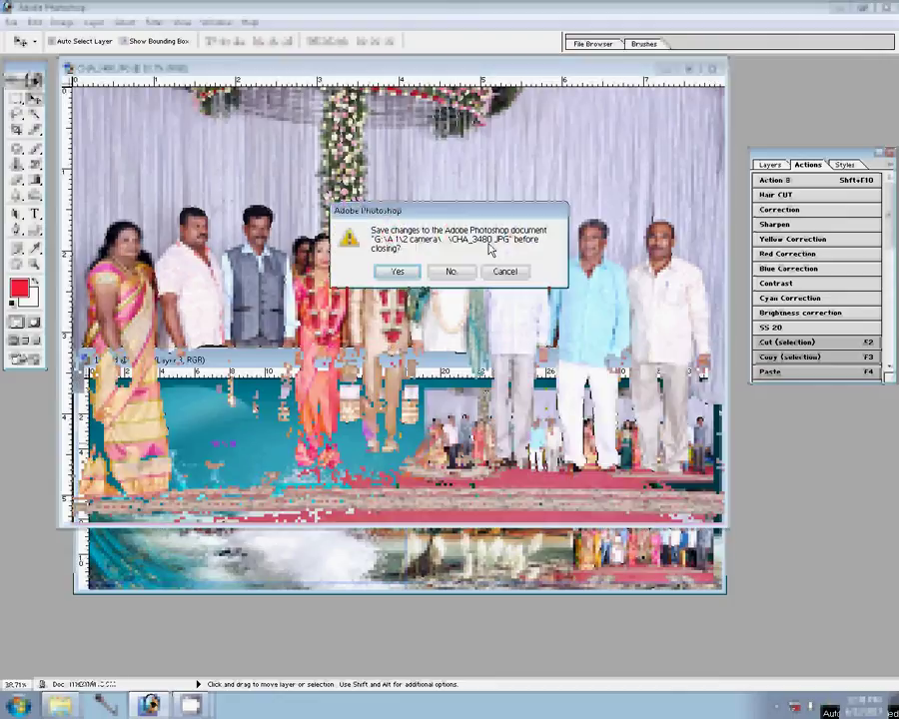
Step: Discard the third photo's changes and change CHA_3479's document width in Image Size
left_click(451, 271)
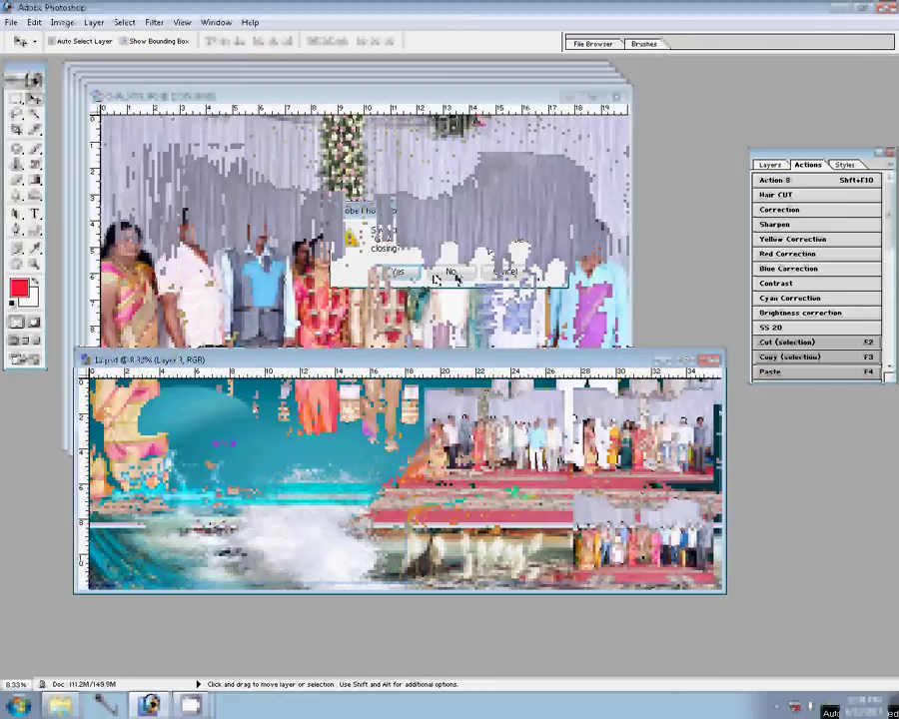
key("ctrl+alt+i")
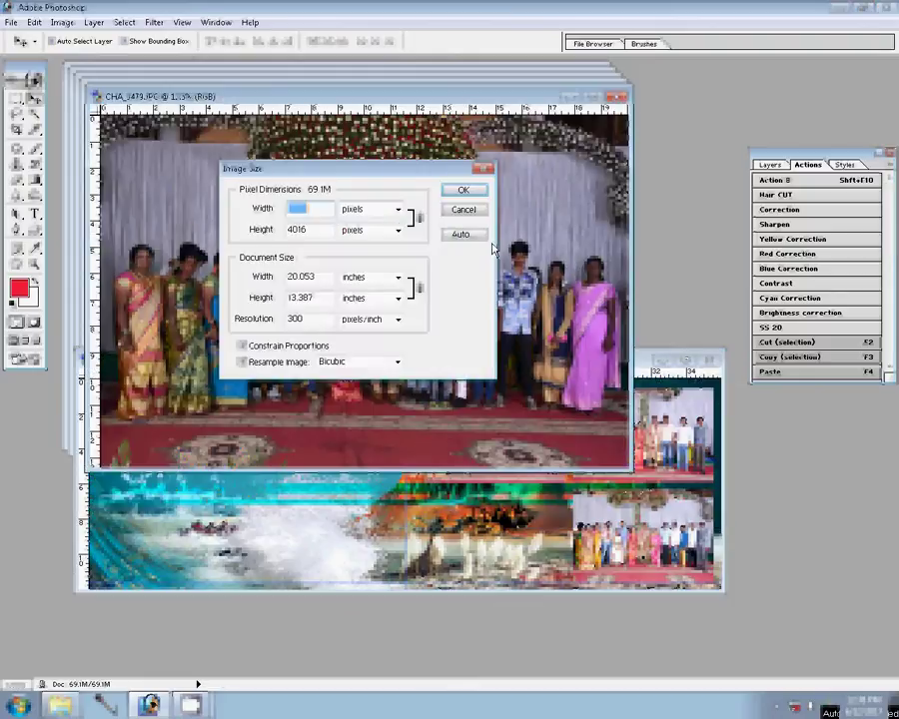
double_click(299, 277)
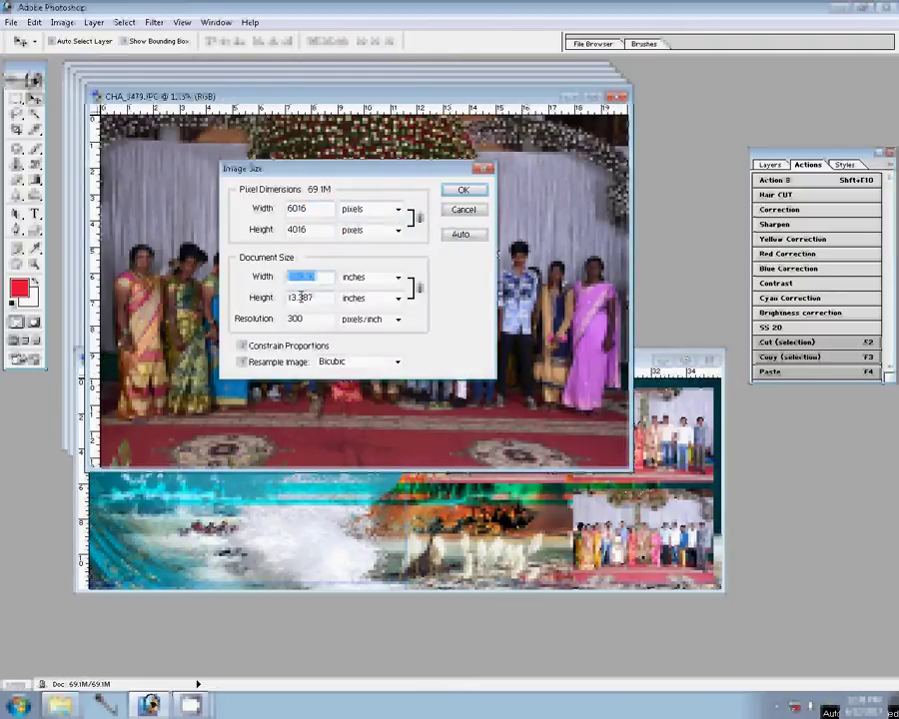
left_click(461, 190)
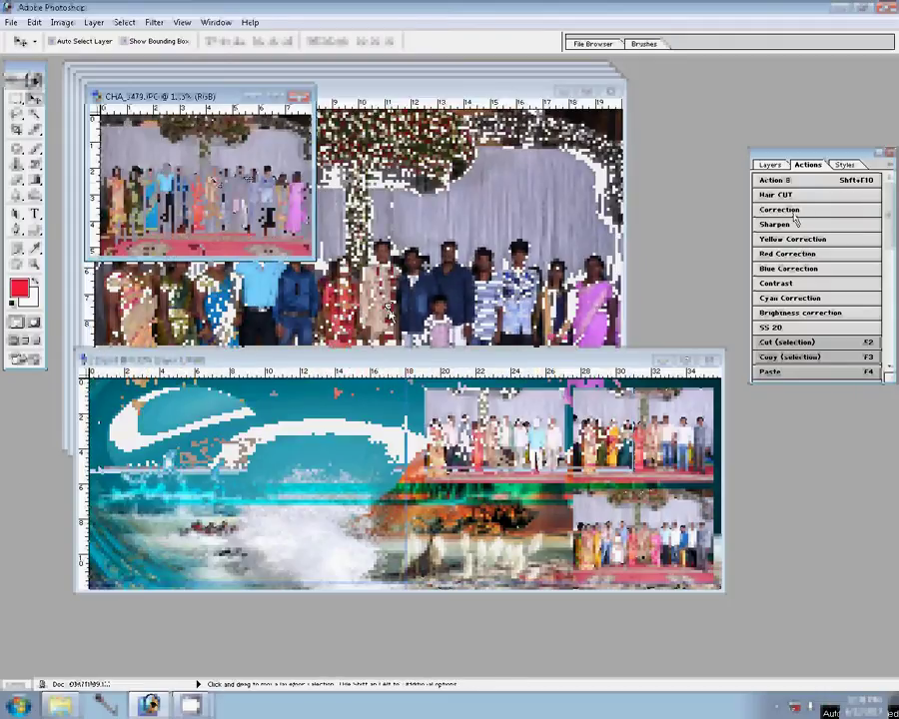
Step: Paste CHA_3479 into the bottom row of 15.psd and begin closing its file
left_click(497, 476)
key("F4")
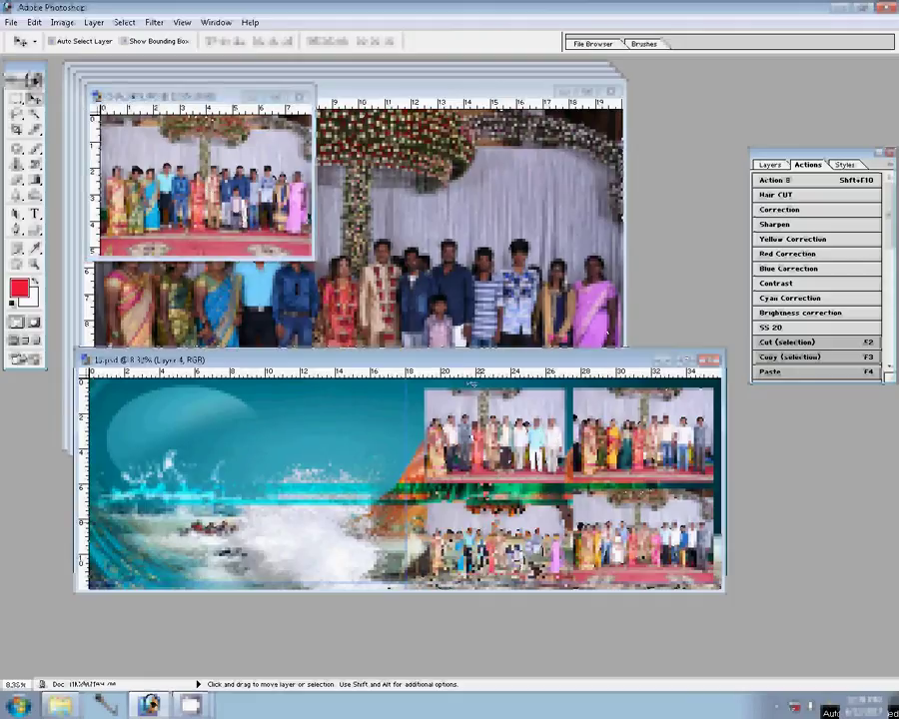
left_click(264, 211)
left_click(298, 97)
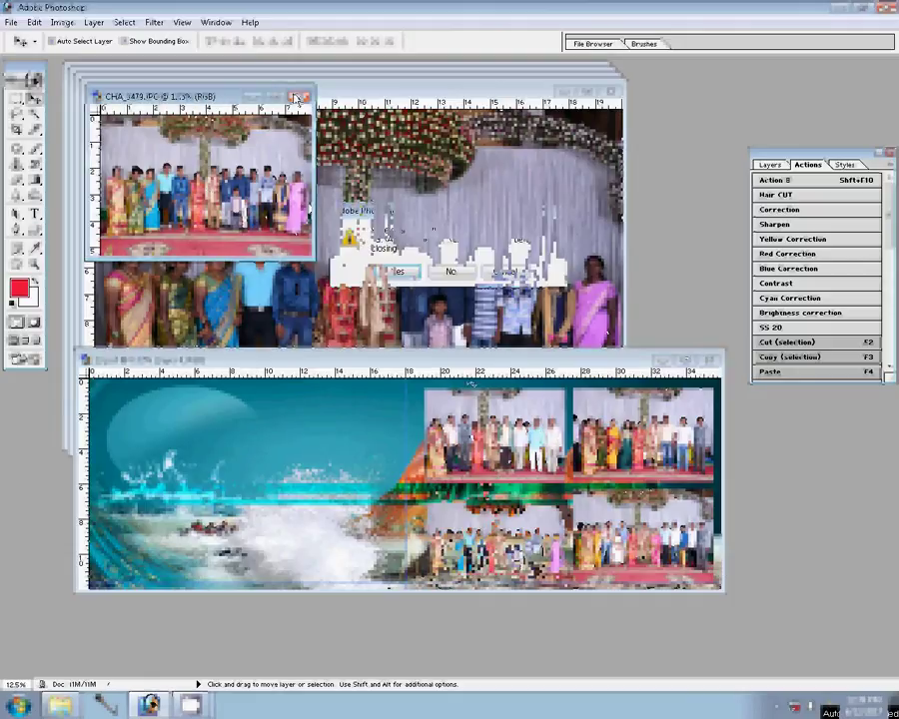
Step: Discard the fourth photo's changes and resize CHA_3477 to a document width of 2
left_click(453, 269)
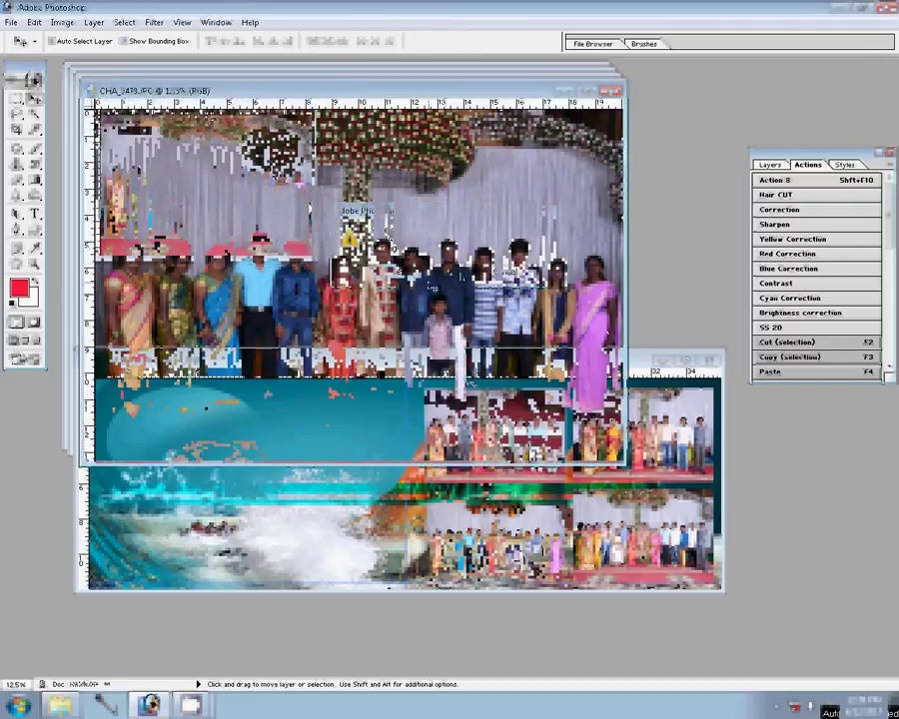
left_click(853, 182)
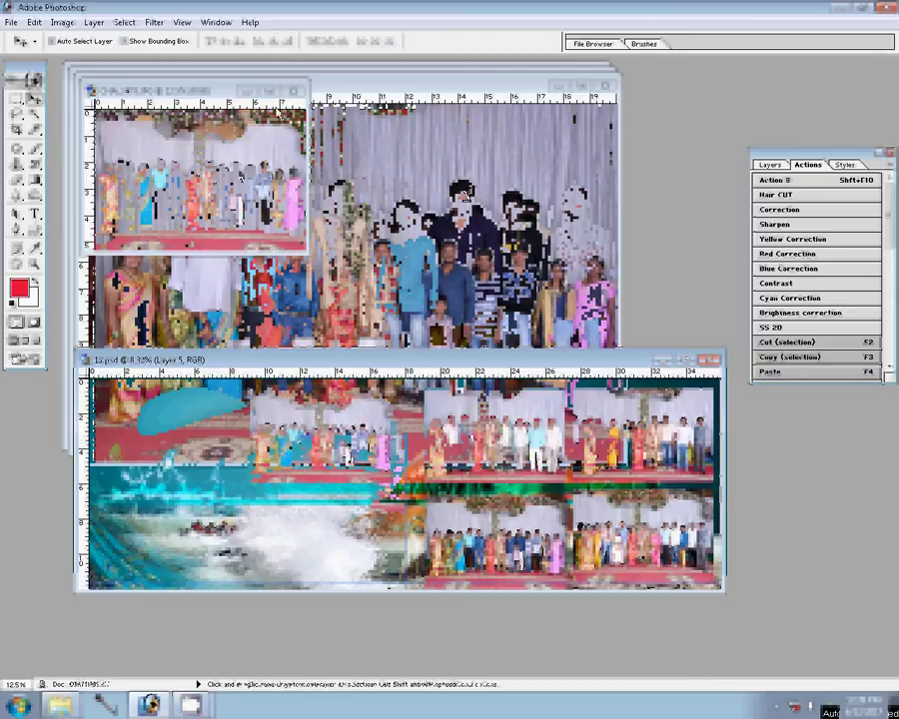
left_click(455, 273)
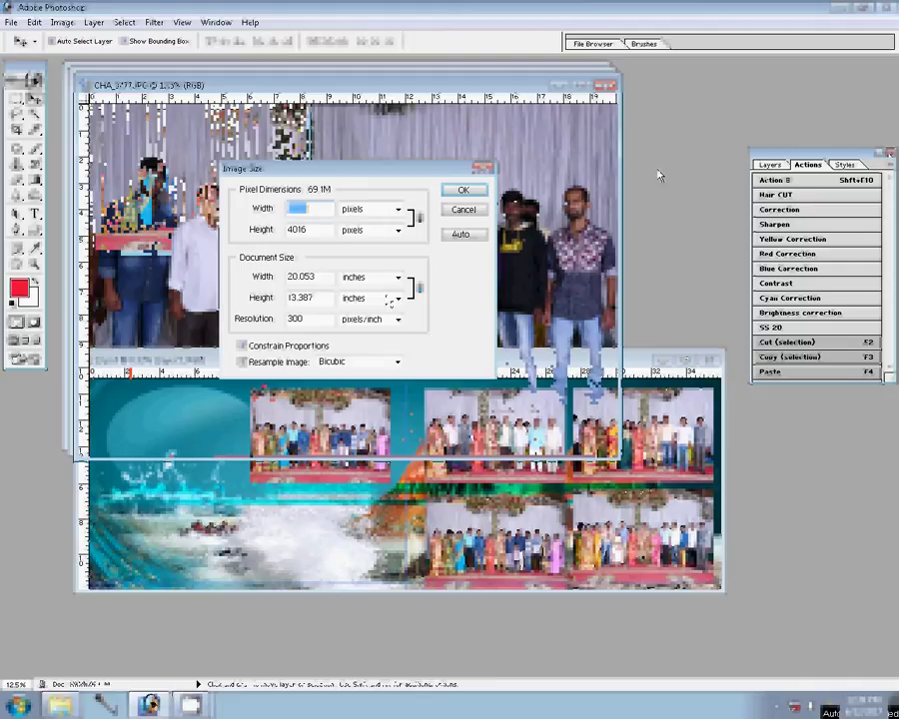
key("Tab")
type("2")
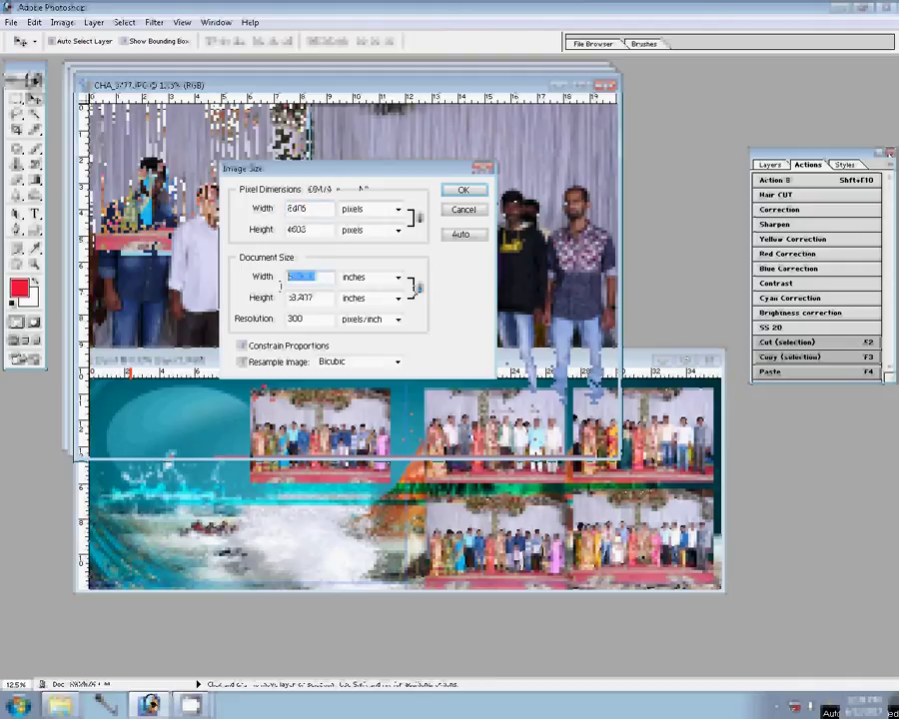
key("Return")
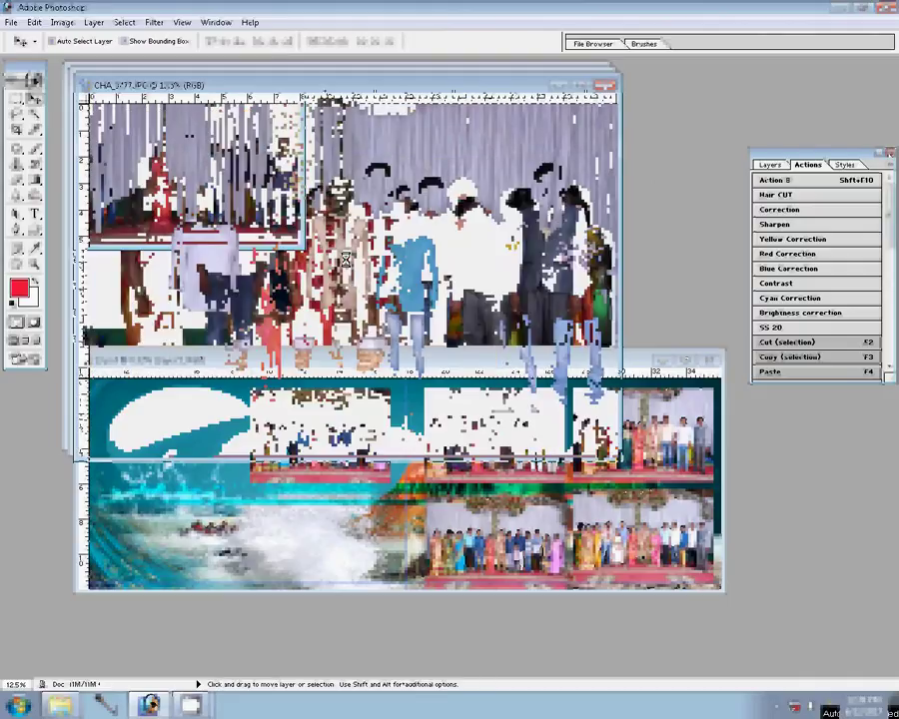
Step: Sharpen CHA_3477 with the Sharpen action, then close it without saving
left_click(788, 223)
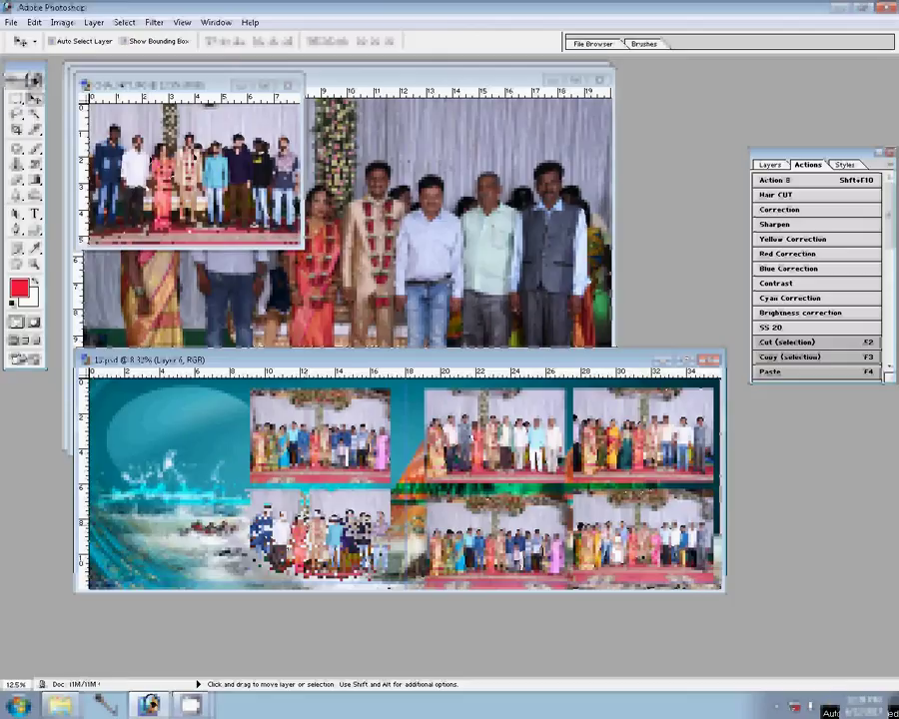
key("ctrl+w")
left_click(459, 270)
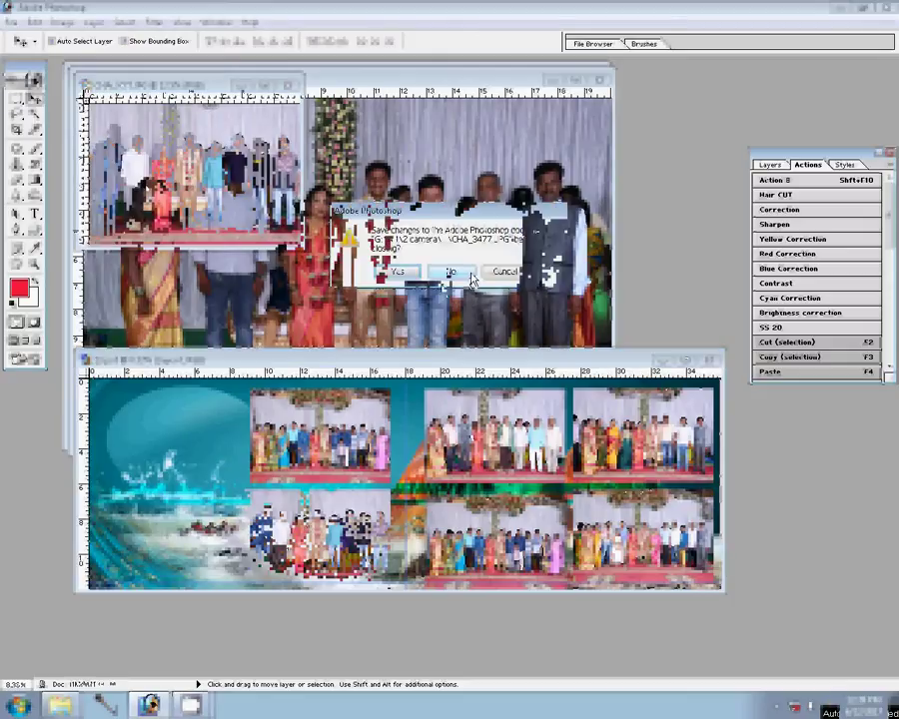
Step: Resize CHA_3476 to width 30, place it in the top-left frame with Action 8, and discard it
left_click(411, 288)
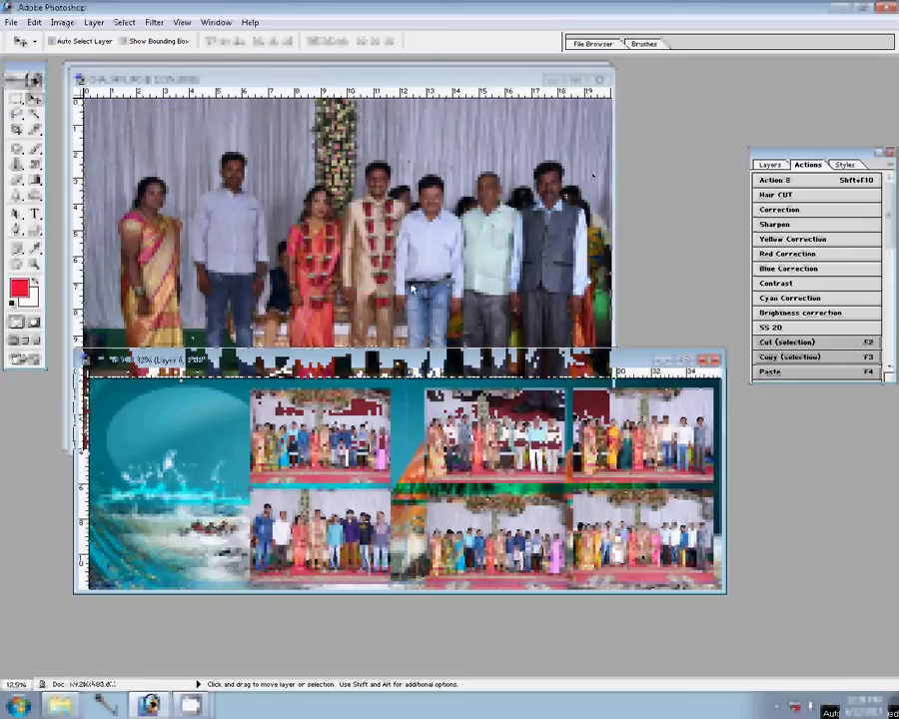
key("alt+ctrl+i")
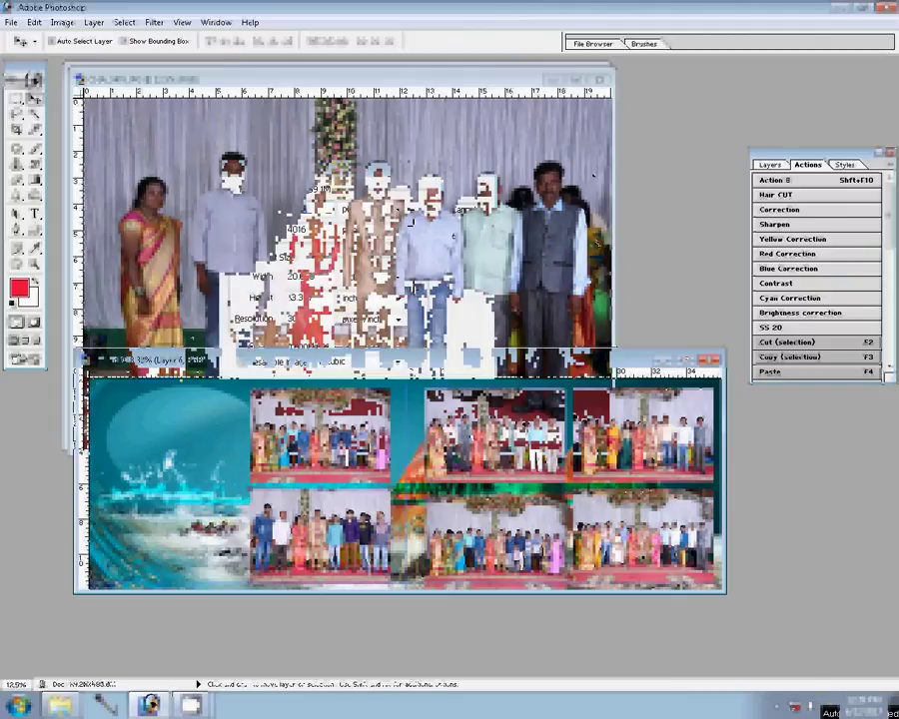
type("30")
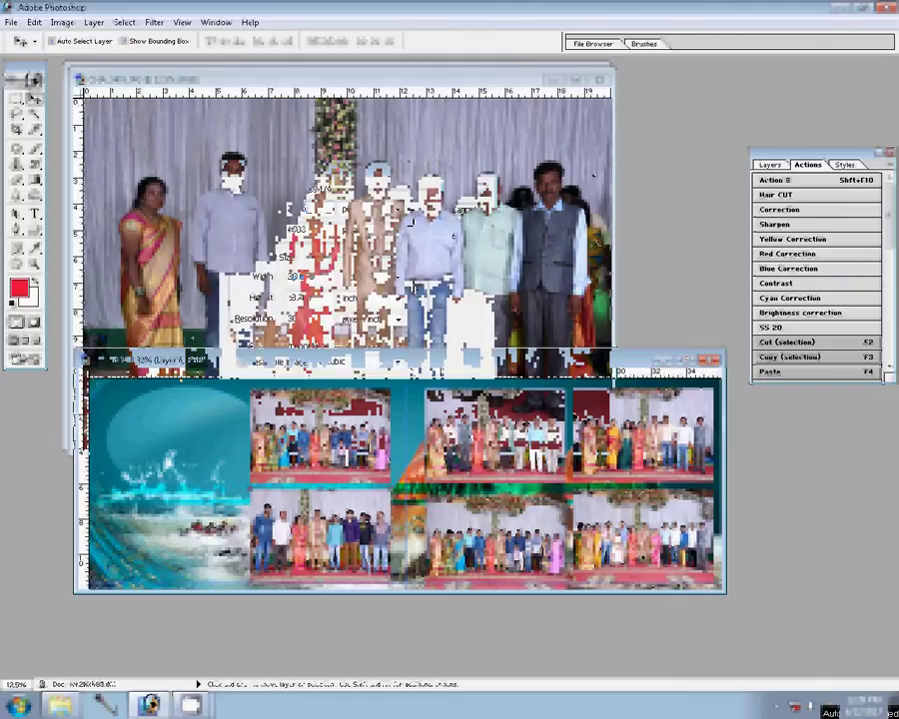
left_click(459, 191)
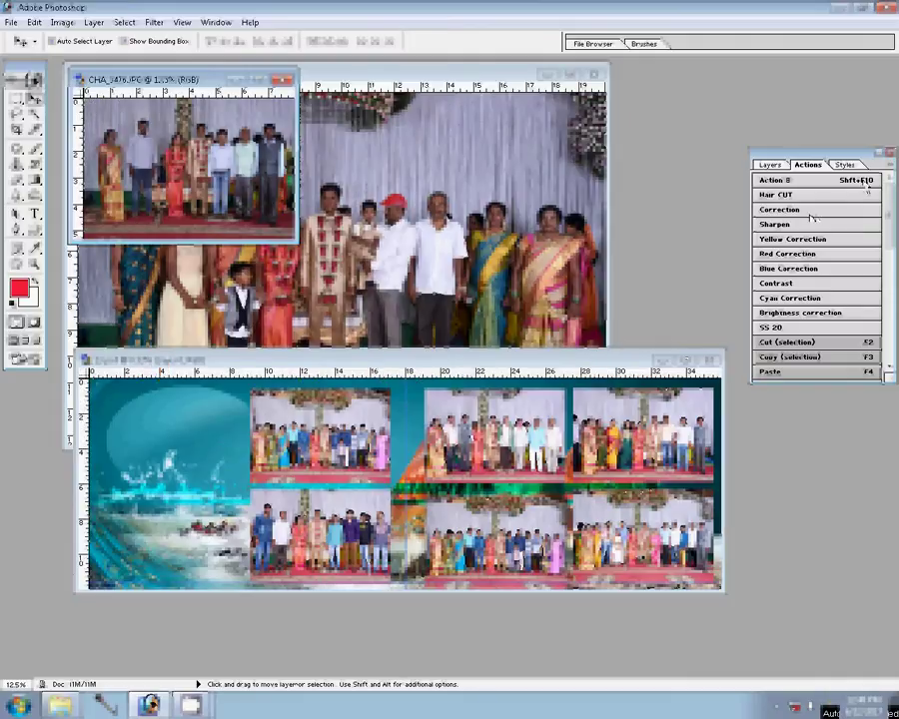
left_click(866, 186)
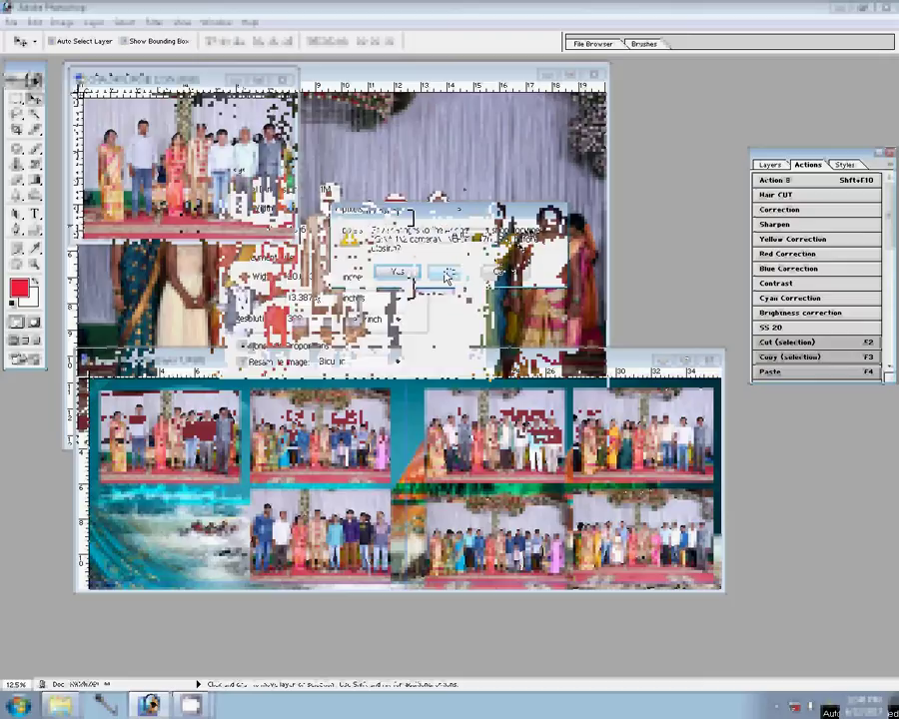
left_click(447, 276)
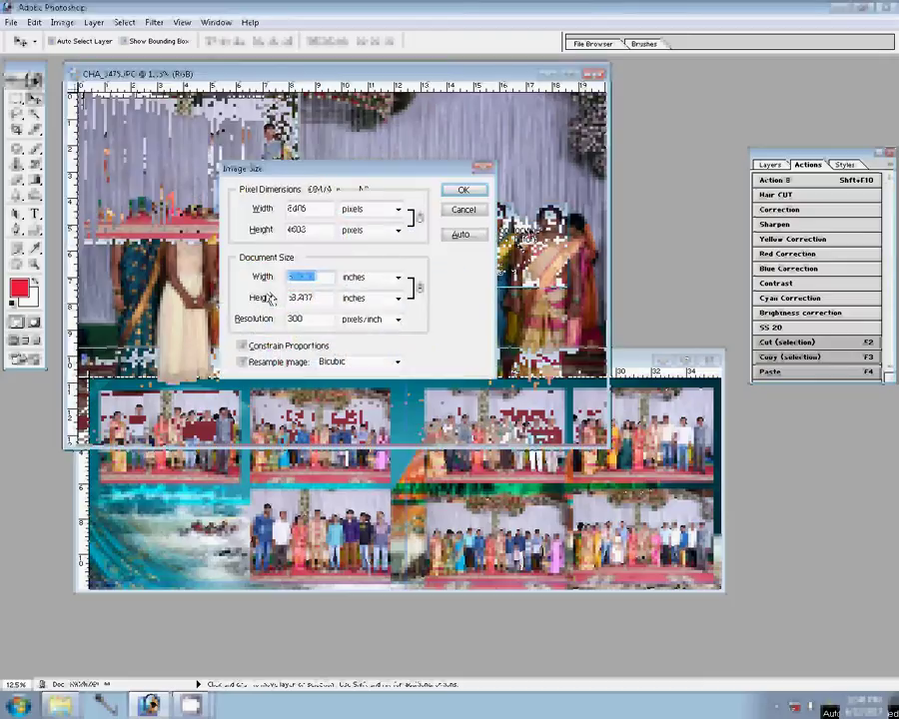
Step: Apply the size to CHA_3475, run the Correction action, and close it unsaved
left_click(471, 195)
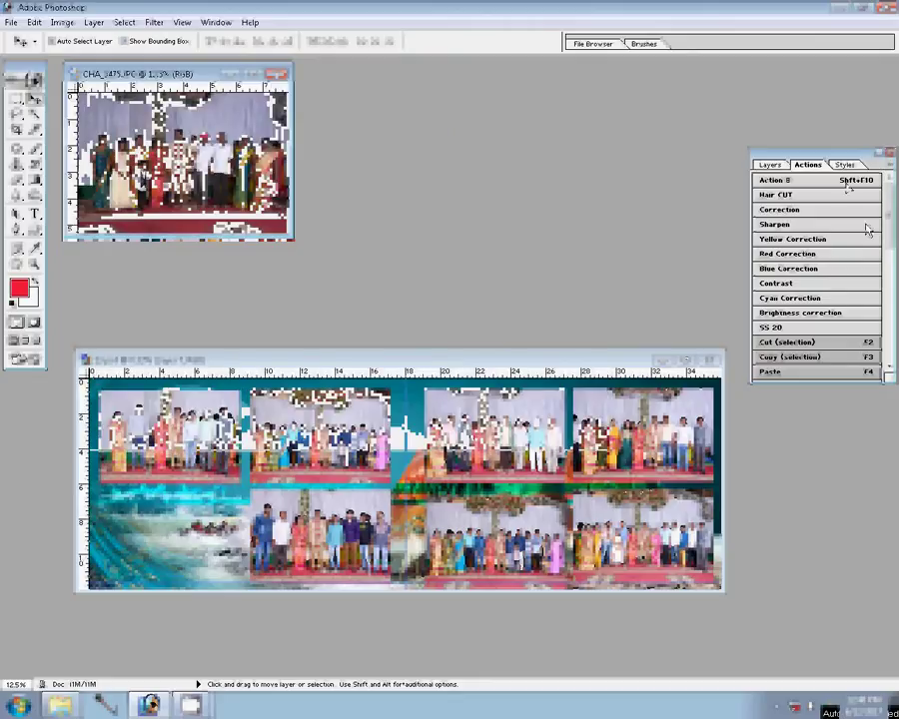
left_click(806, 211)
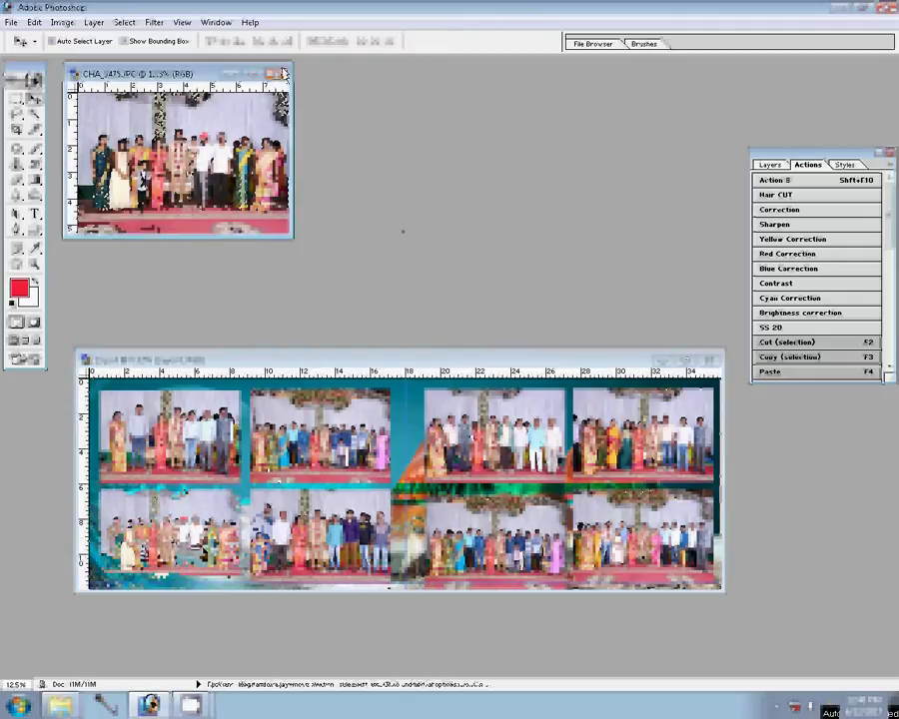
key("ctrl+w")
left_click(455, 269)
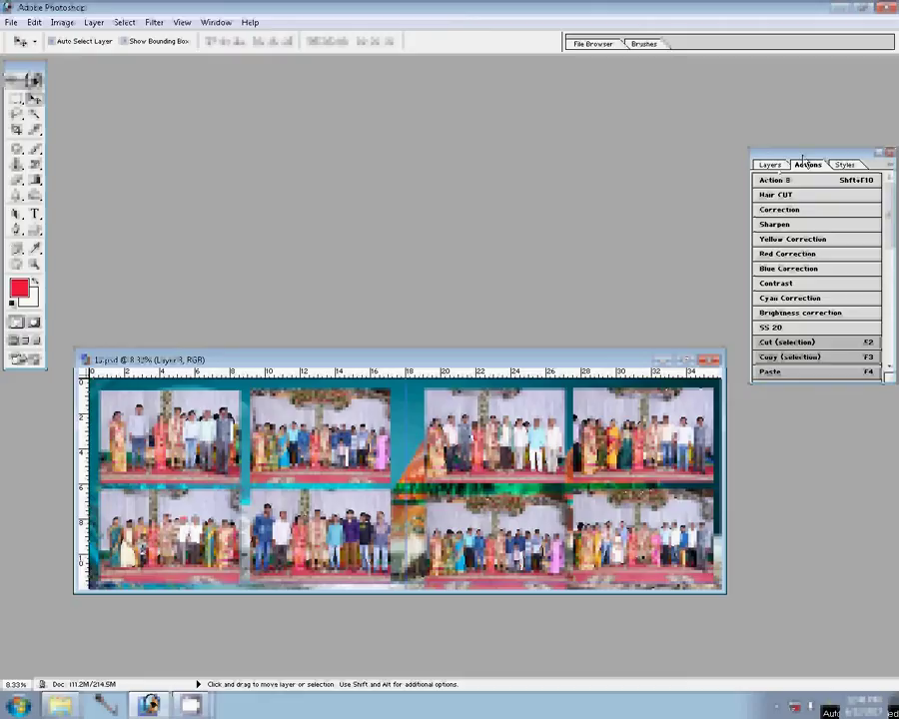
Step: Hide the Background layer and merge the eight visible photo layers into one
left_click(769, 163)
left_click(757, 342)
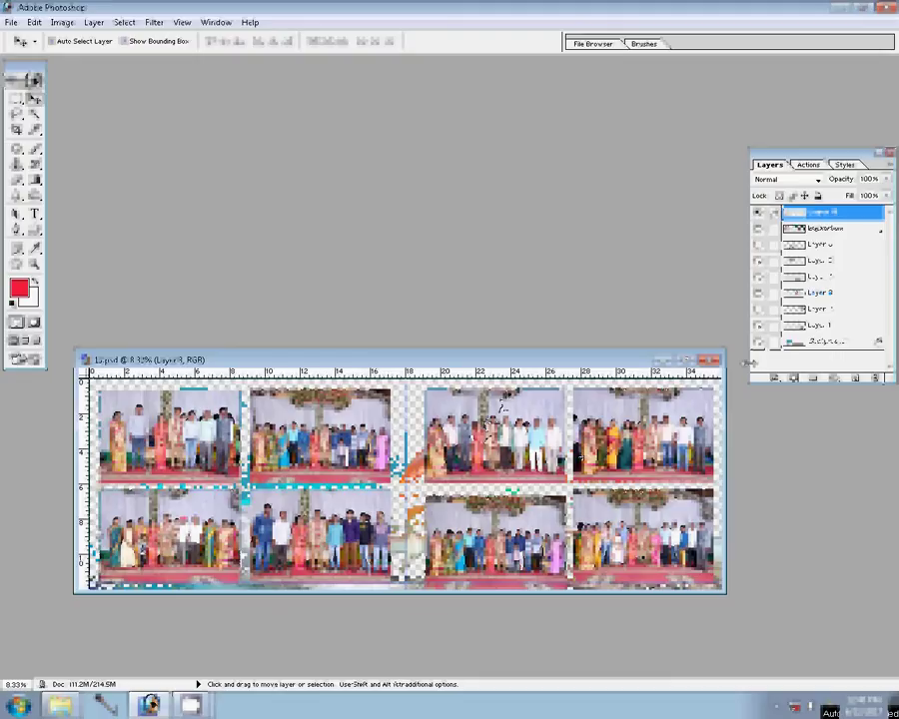
key("shift+ctrl+e")
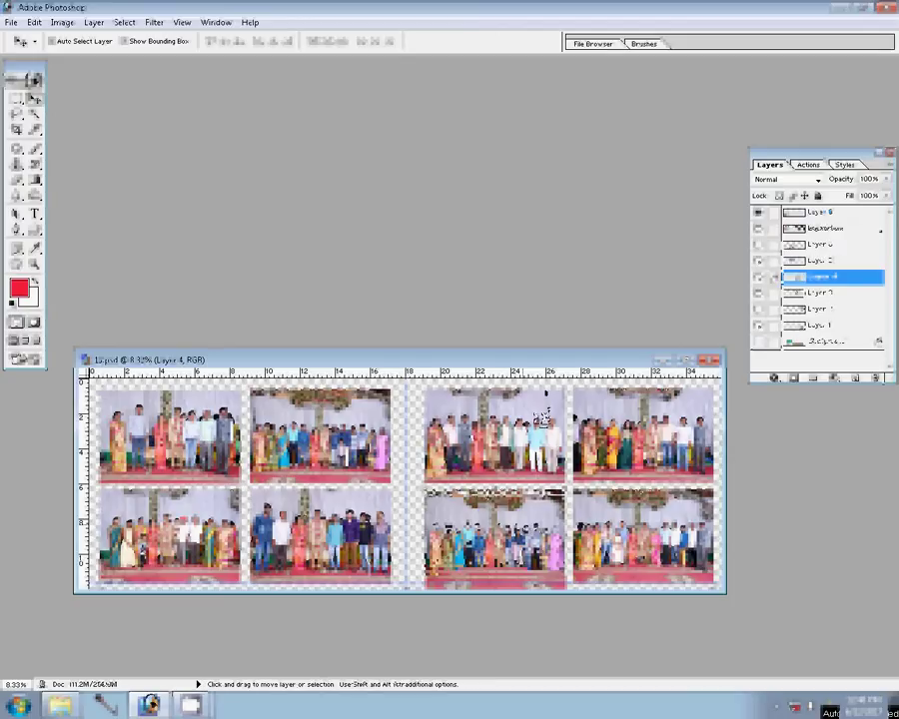
key("ctrl+e")
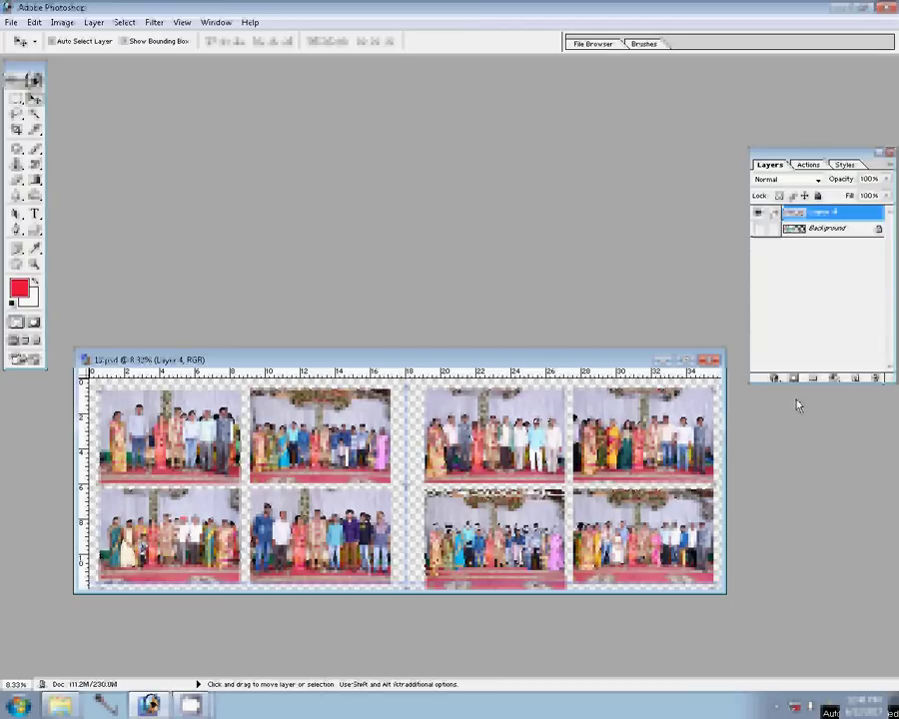
Step: Give the merged photo layer a 22 px Stroke filled with a dark blue texture pattern
left_click(774, 377)
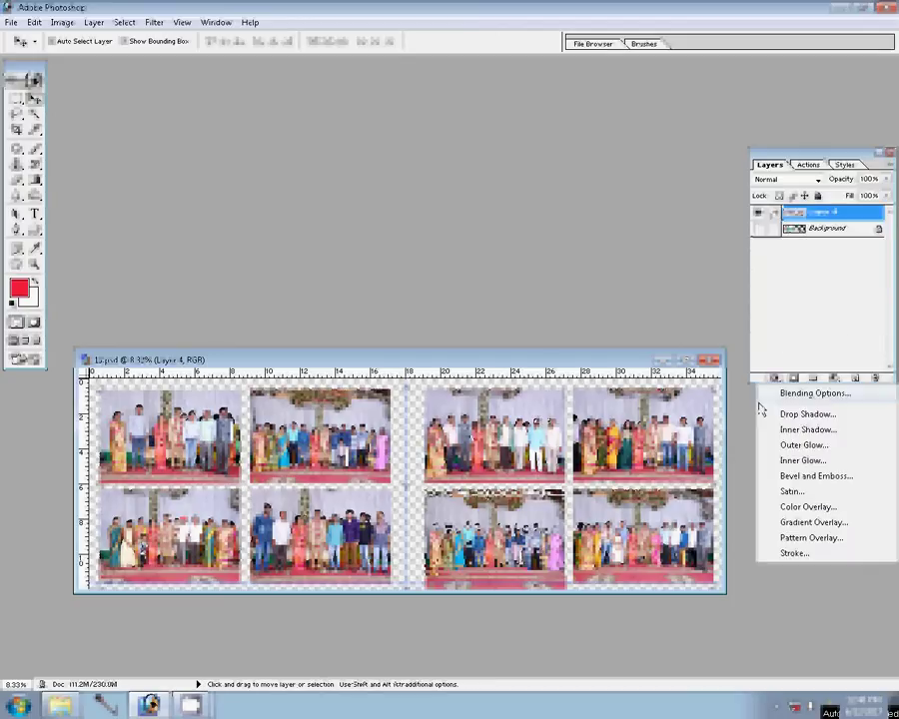
left_click(805, 558)
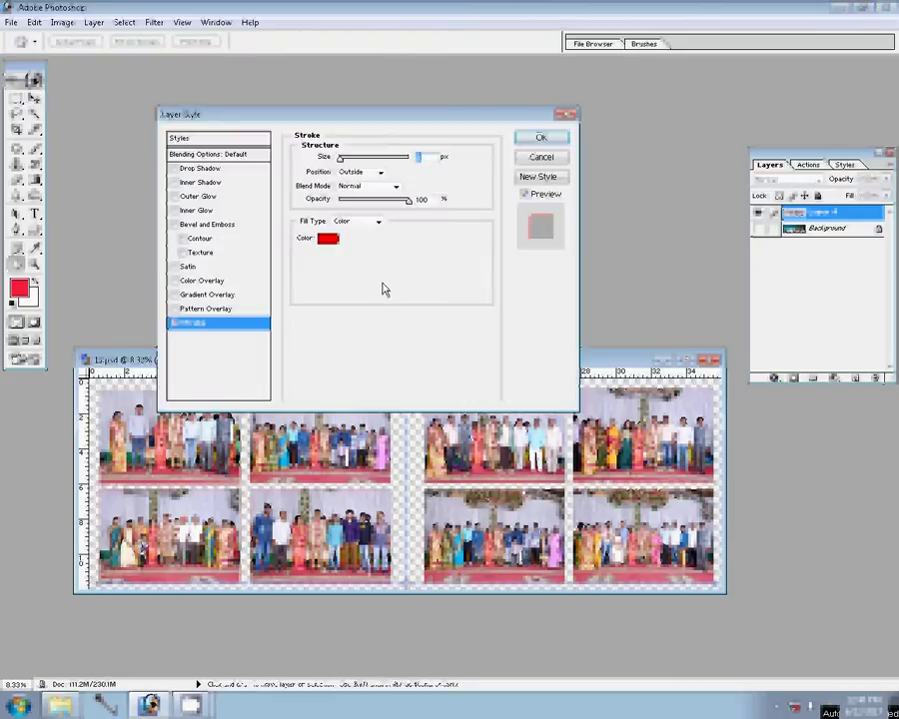
type("22")
left_click(357, 220)
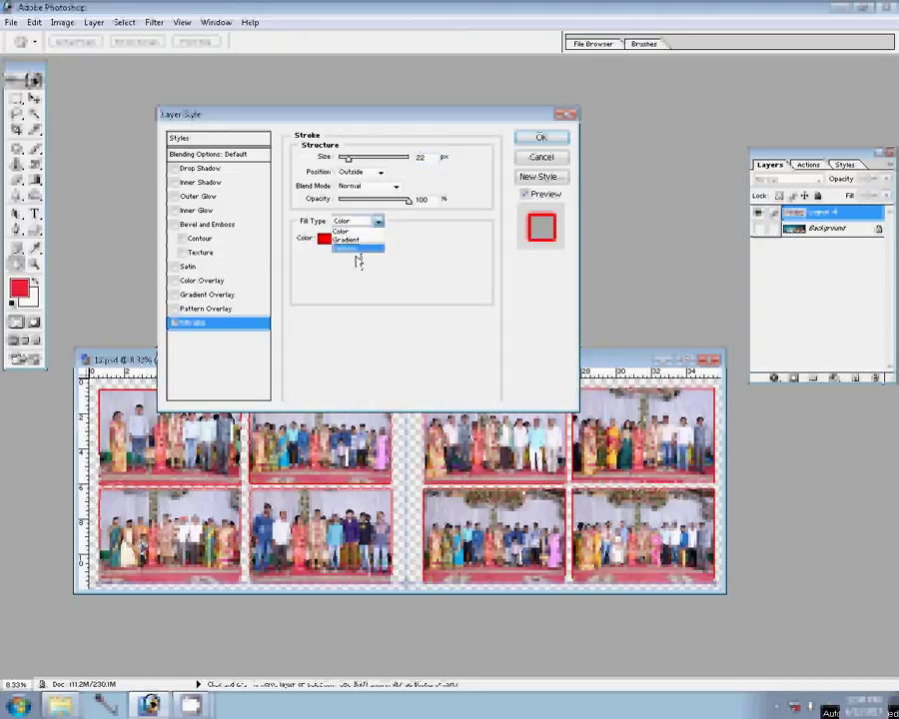
left_click(351, 249)
left_click(358, 255)
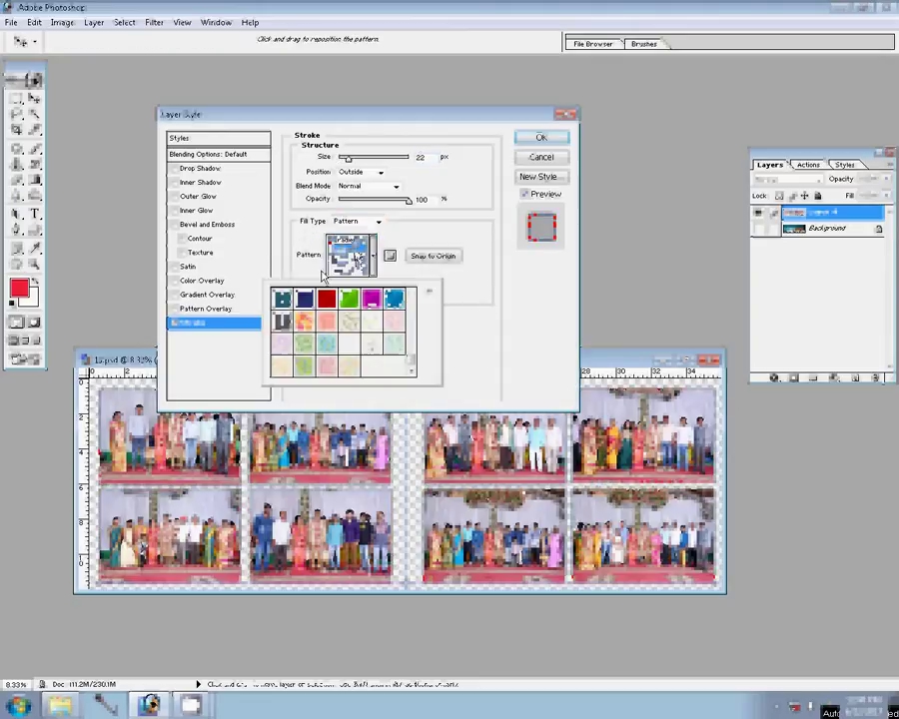
left_click(358, 335)
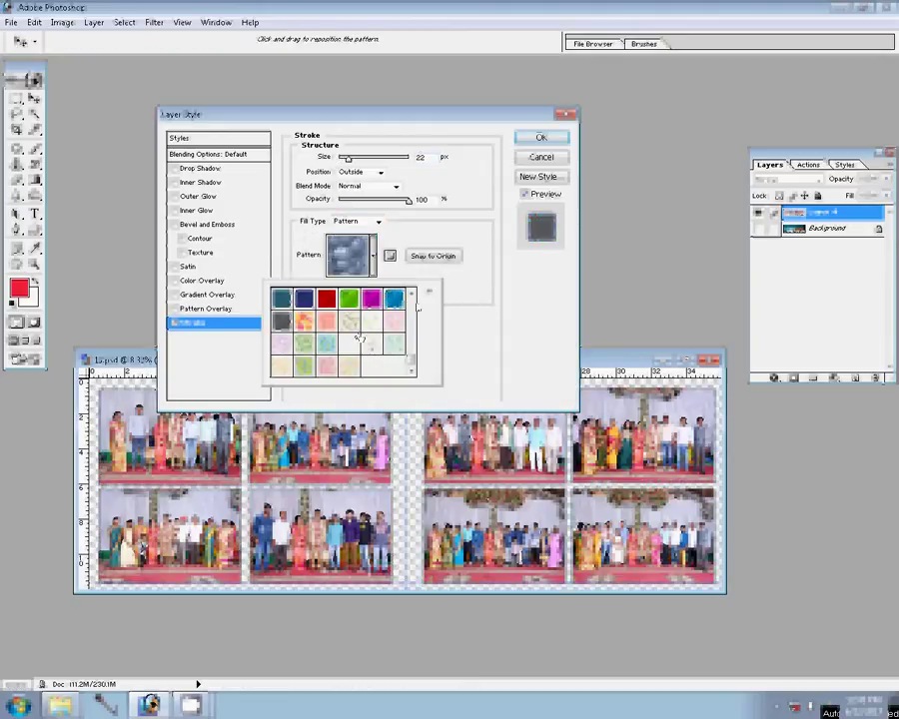
left_click(406, 297)
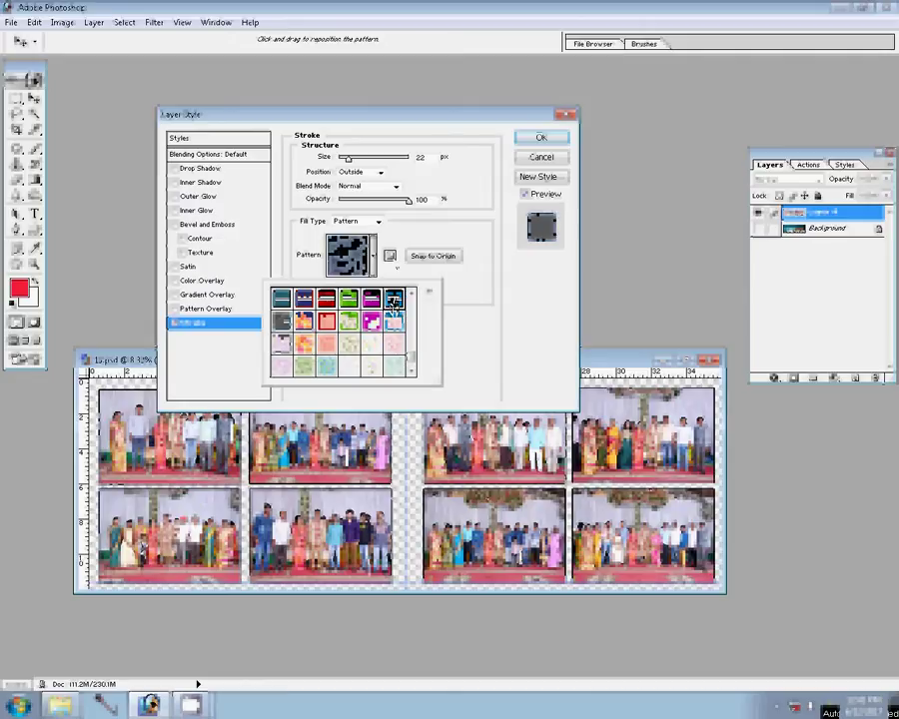
left_click(429, 237)
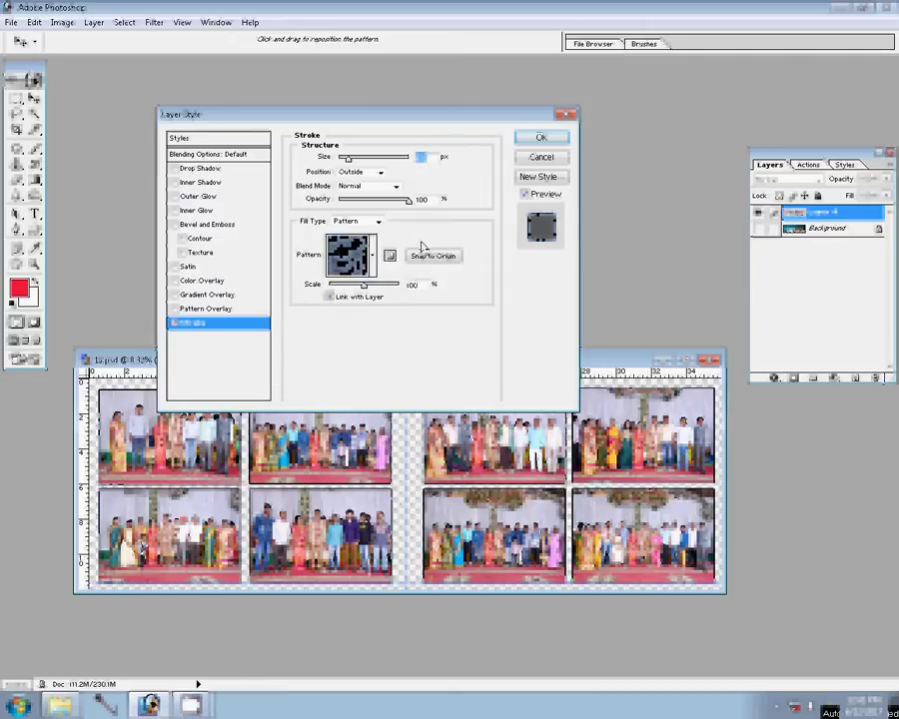
left_click(542, 138)
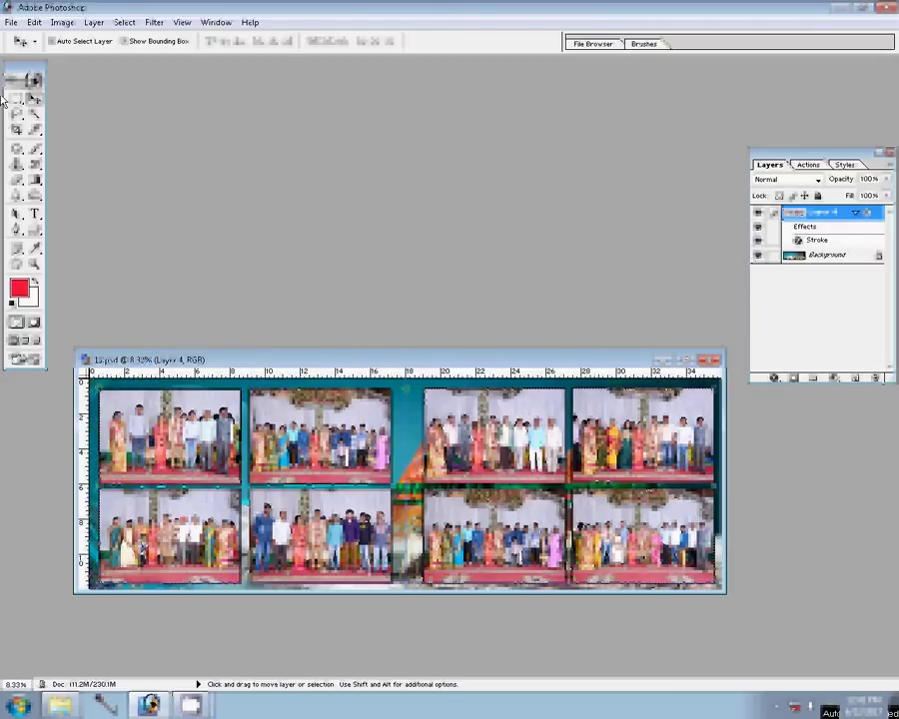
Step: Save the spread via Save As as Photoshop PSD '43' in the 00 folder on drive G:
left_click(12, 23)
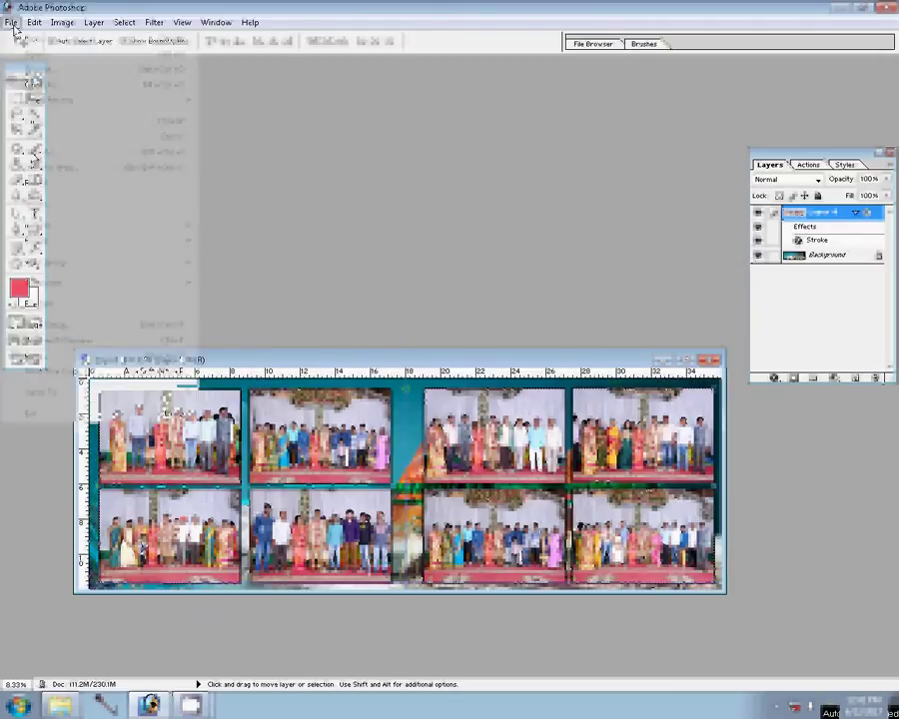
key("ctrl+shift+s")
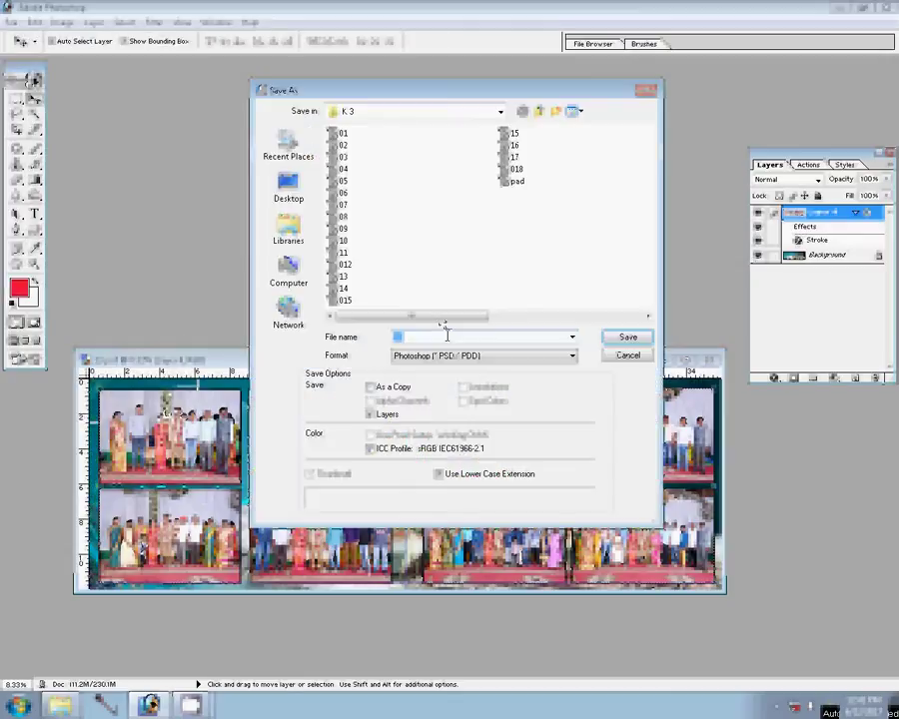
left_click(286, 270)
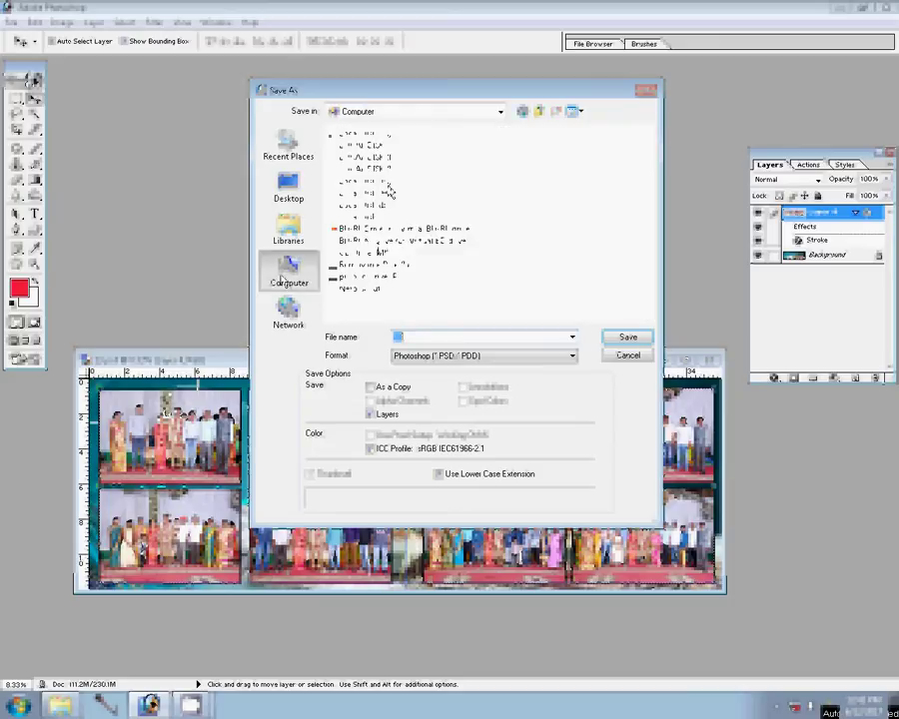
double_click(385, 181)
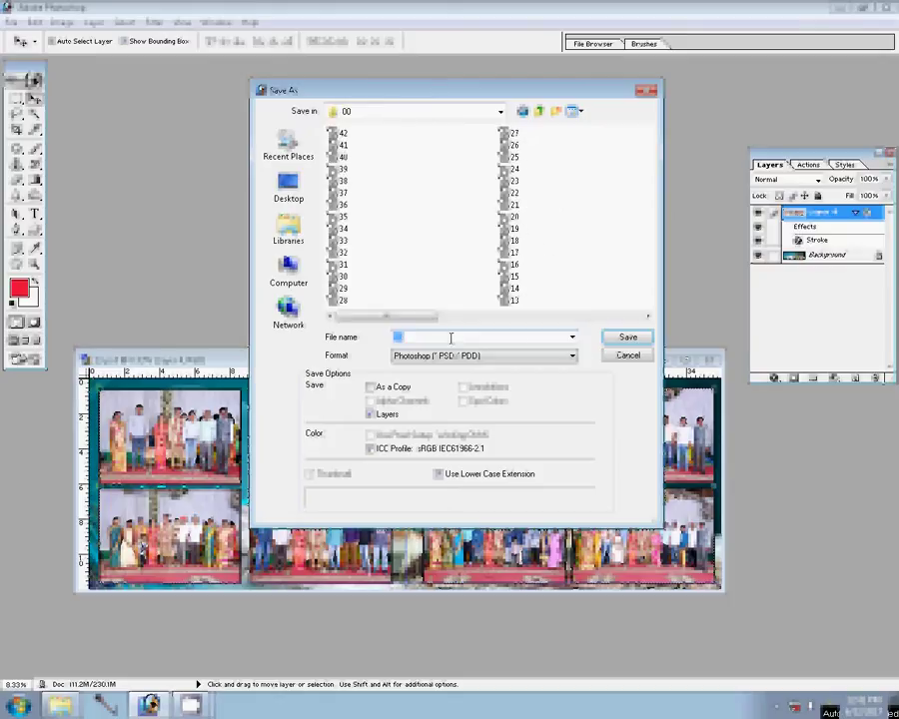
type("43")
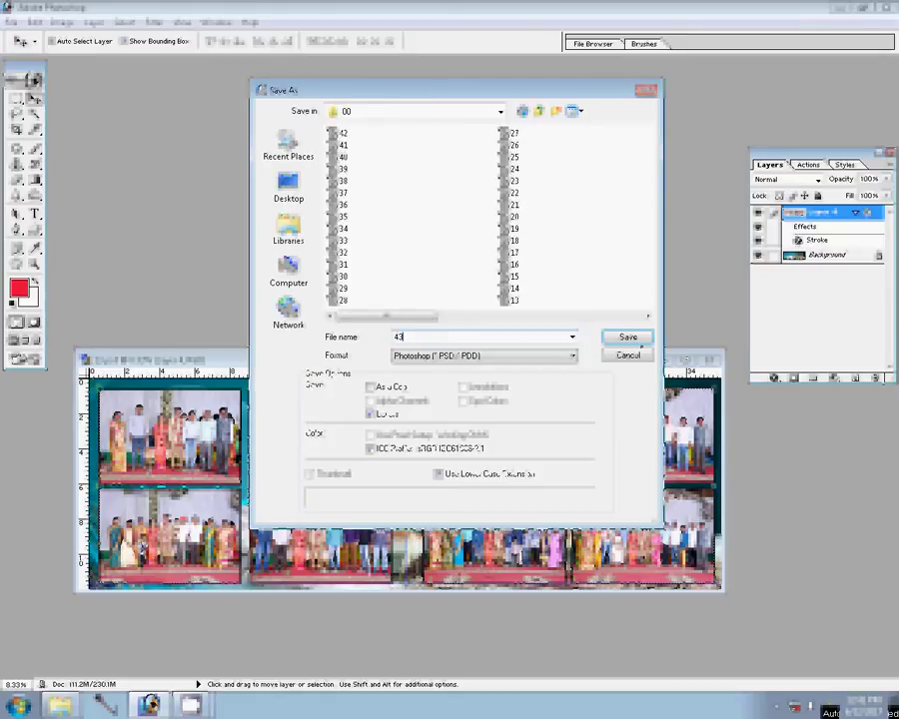
left_click(627, 337)
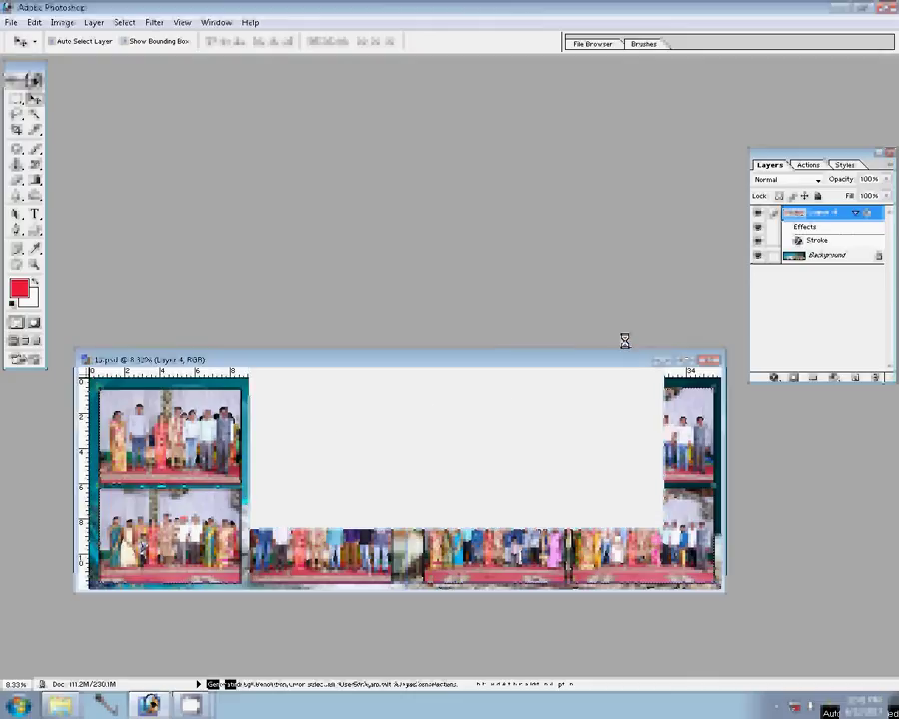